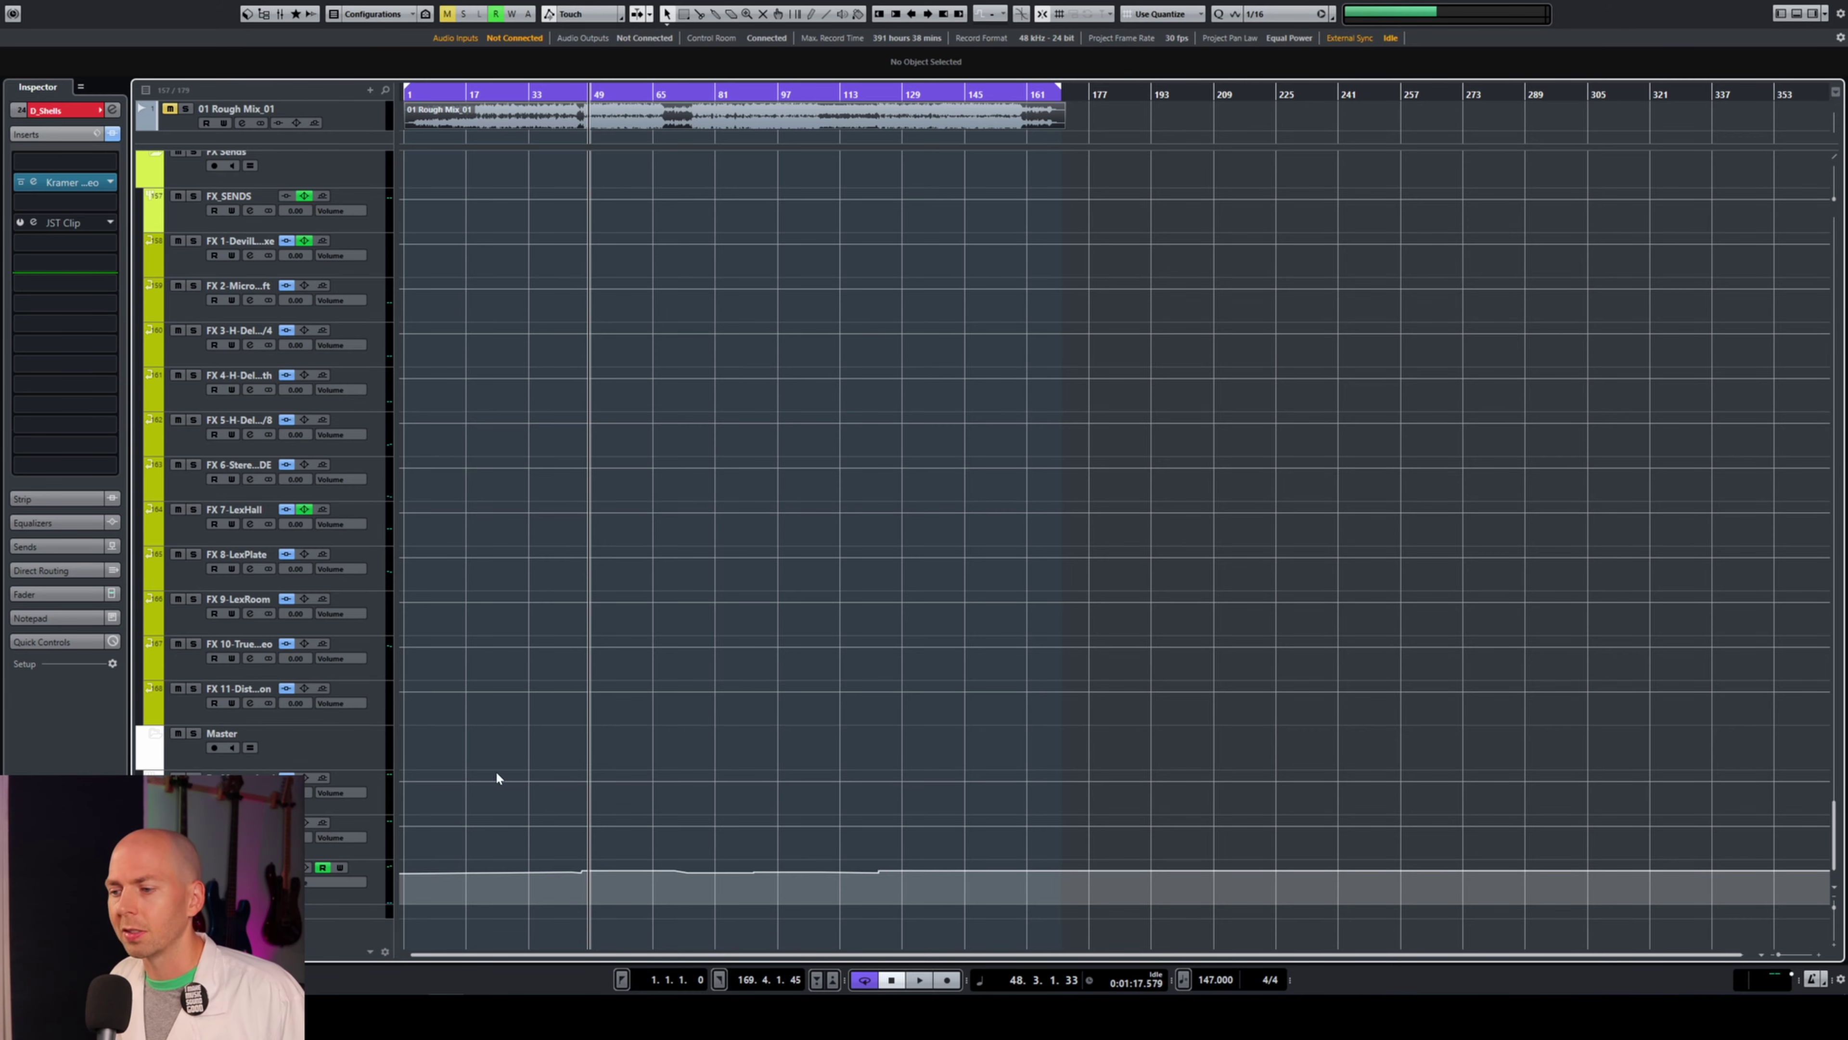
Collapse the Drums and Bass folder tracks in the arrangement's track list.
scroll(760, 660, "up", 15)
scroll(655, 554, "up", 20)
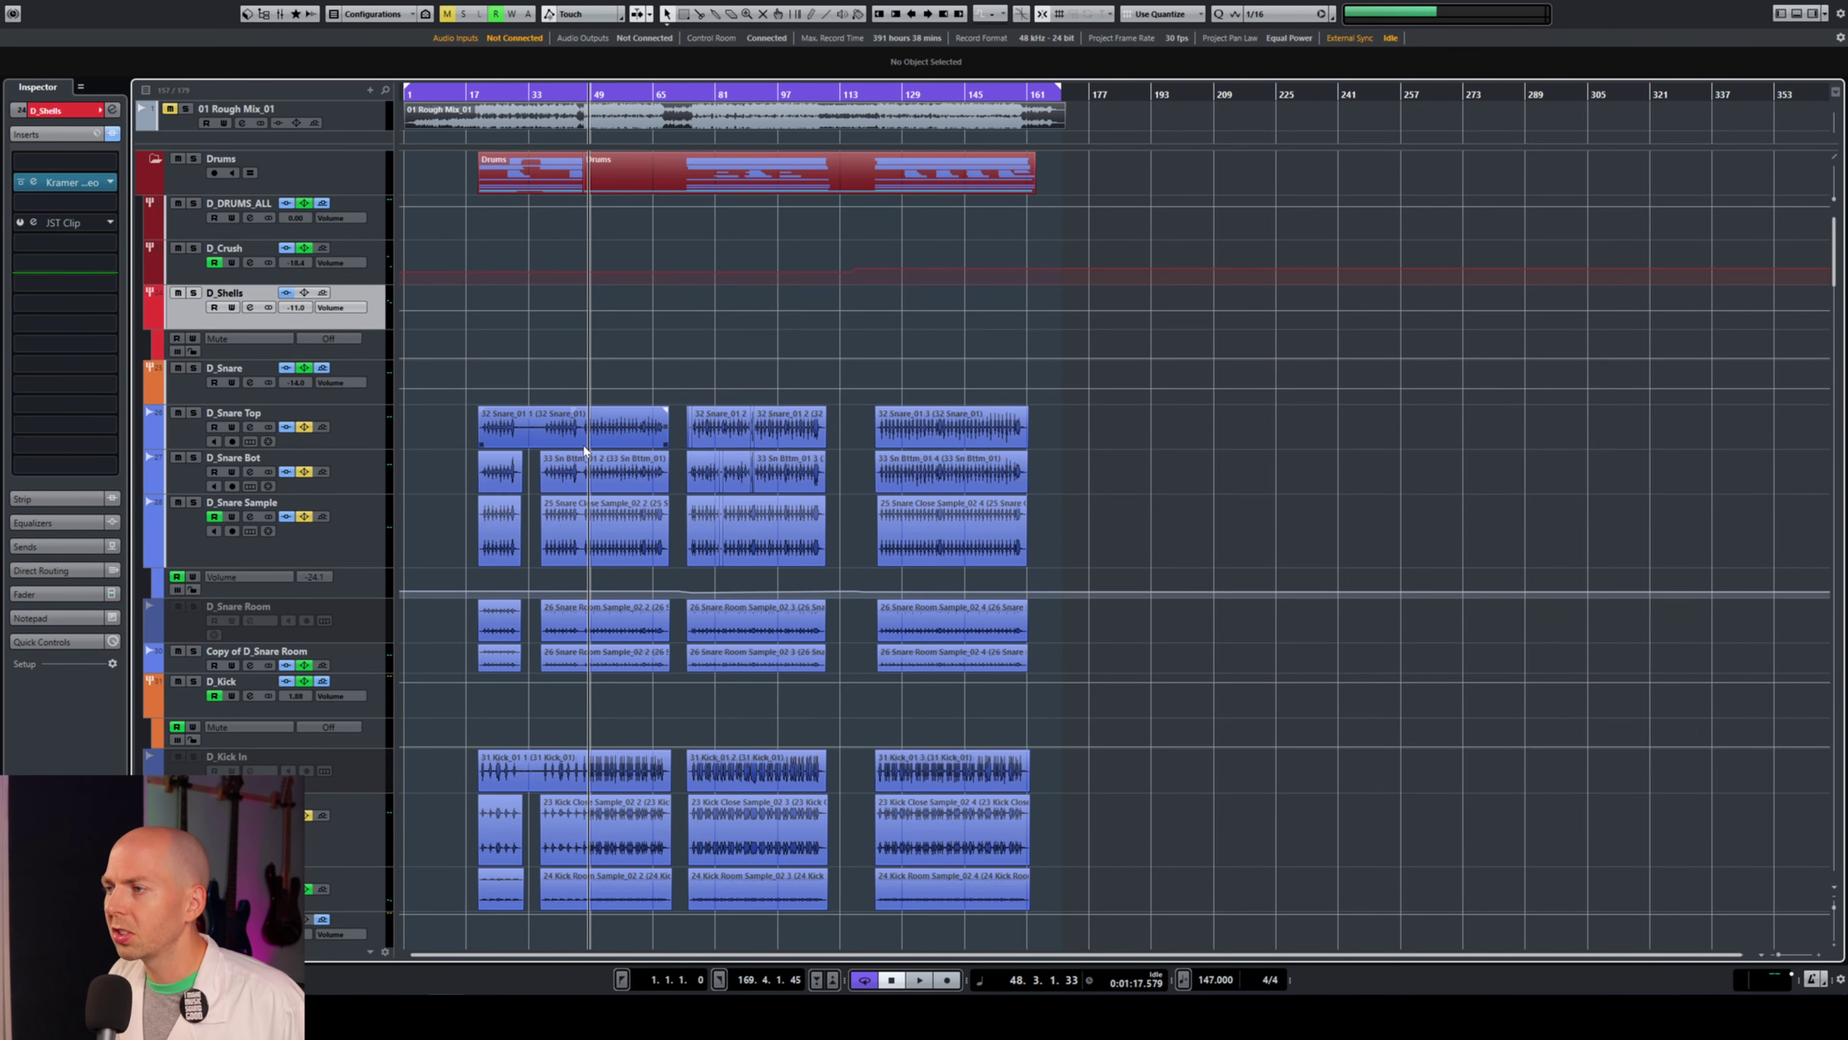
key("h")
key("h")
key("h")
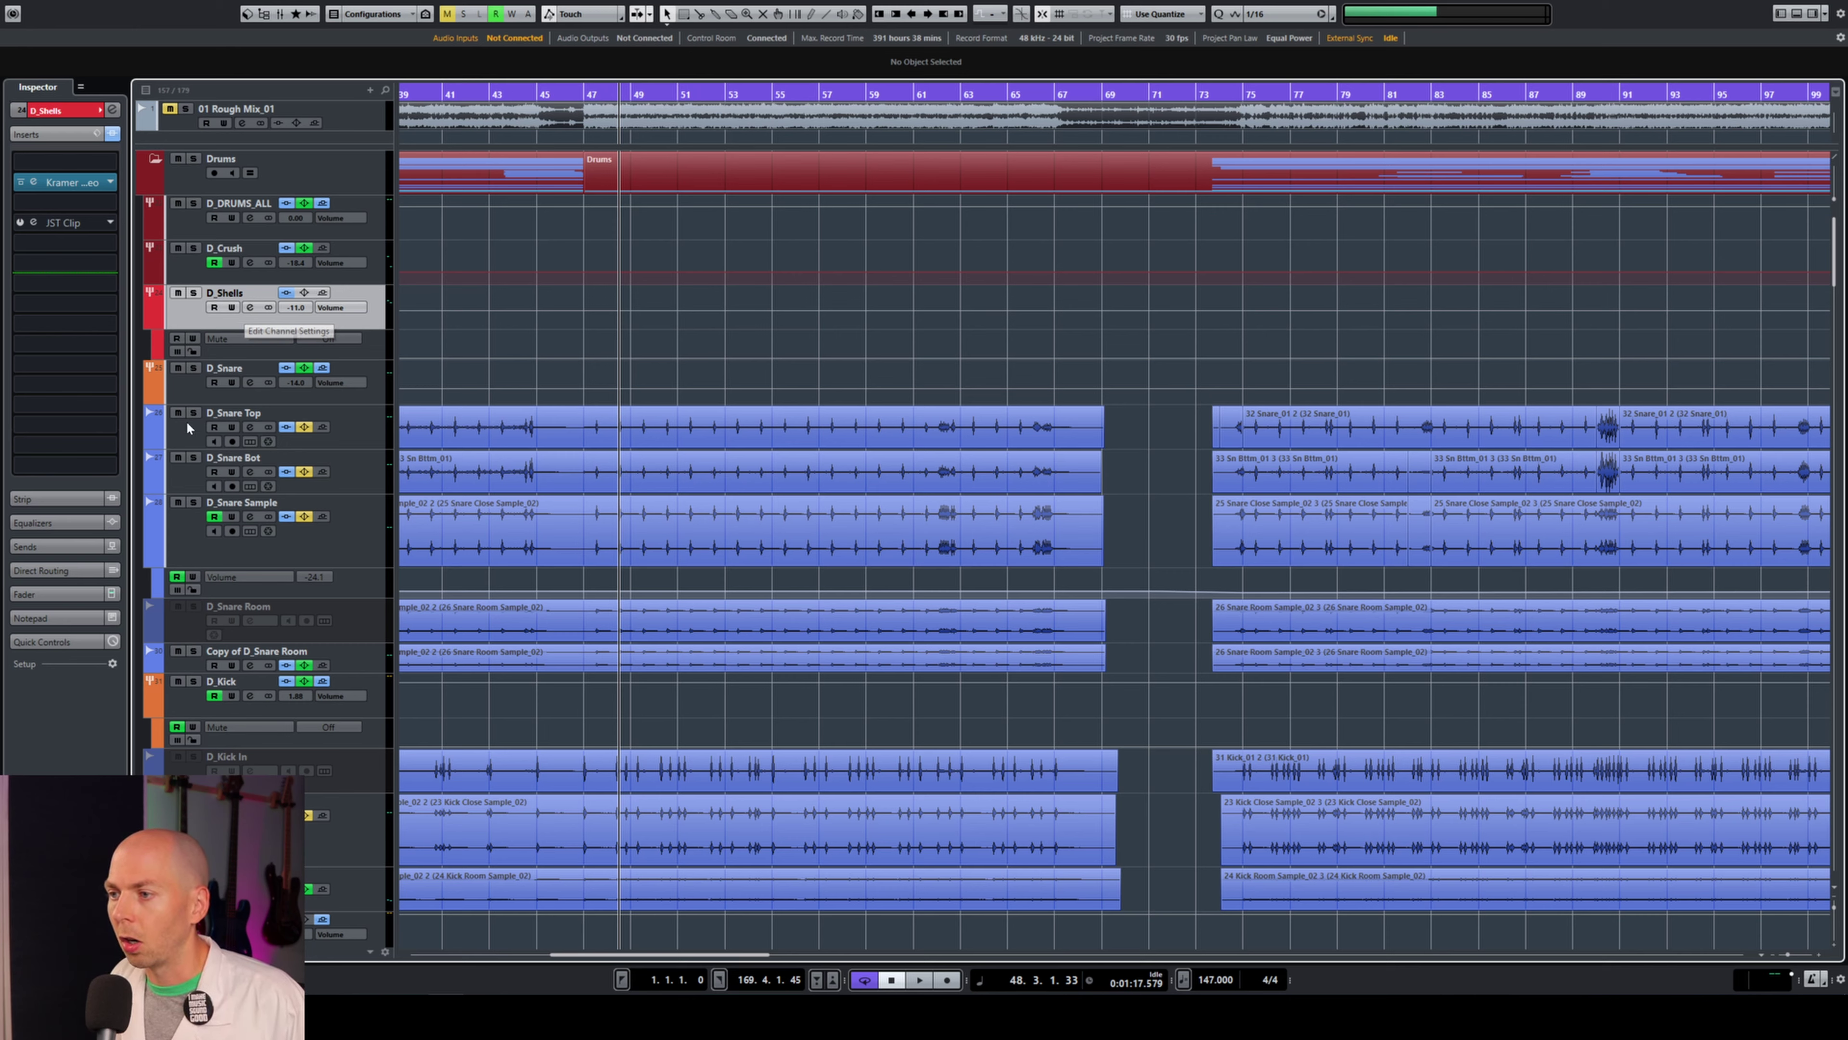
left_click(178, 167)
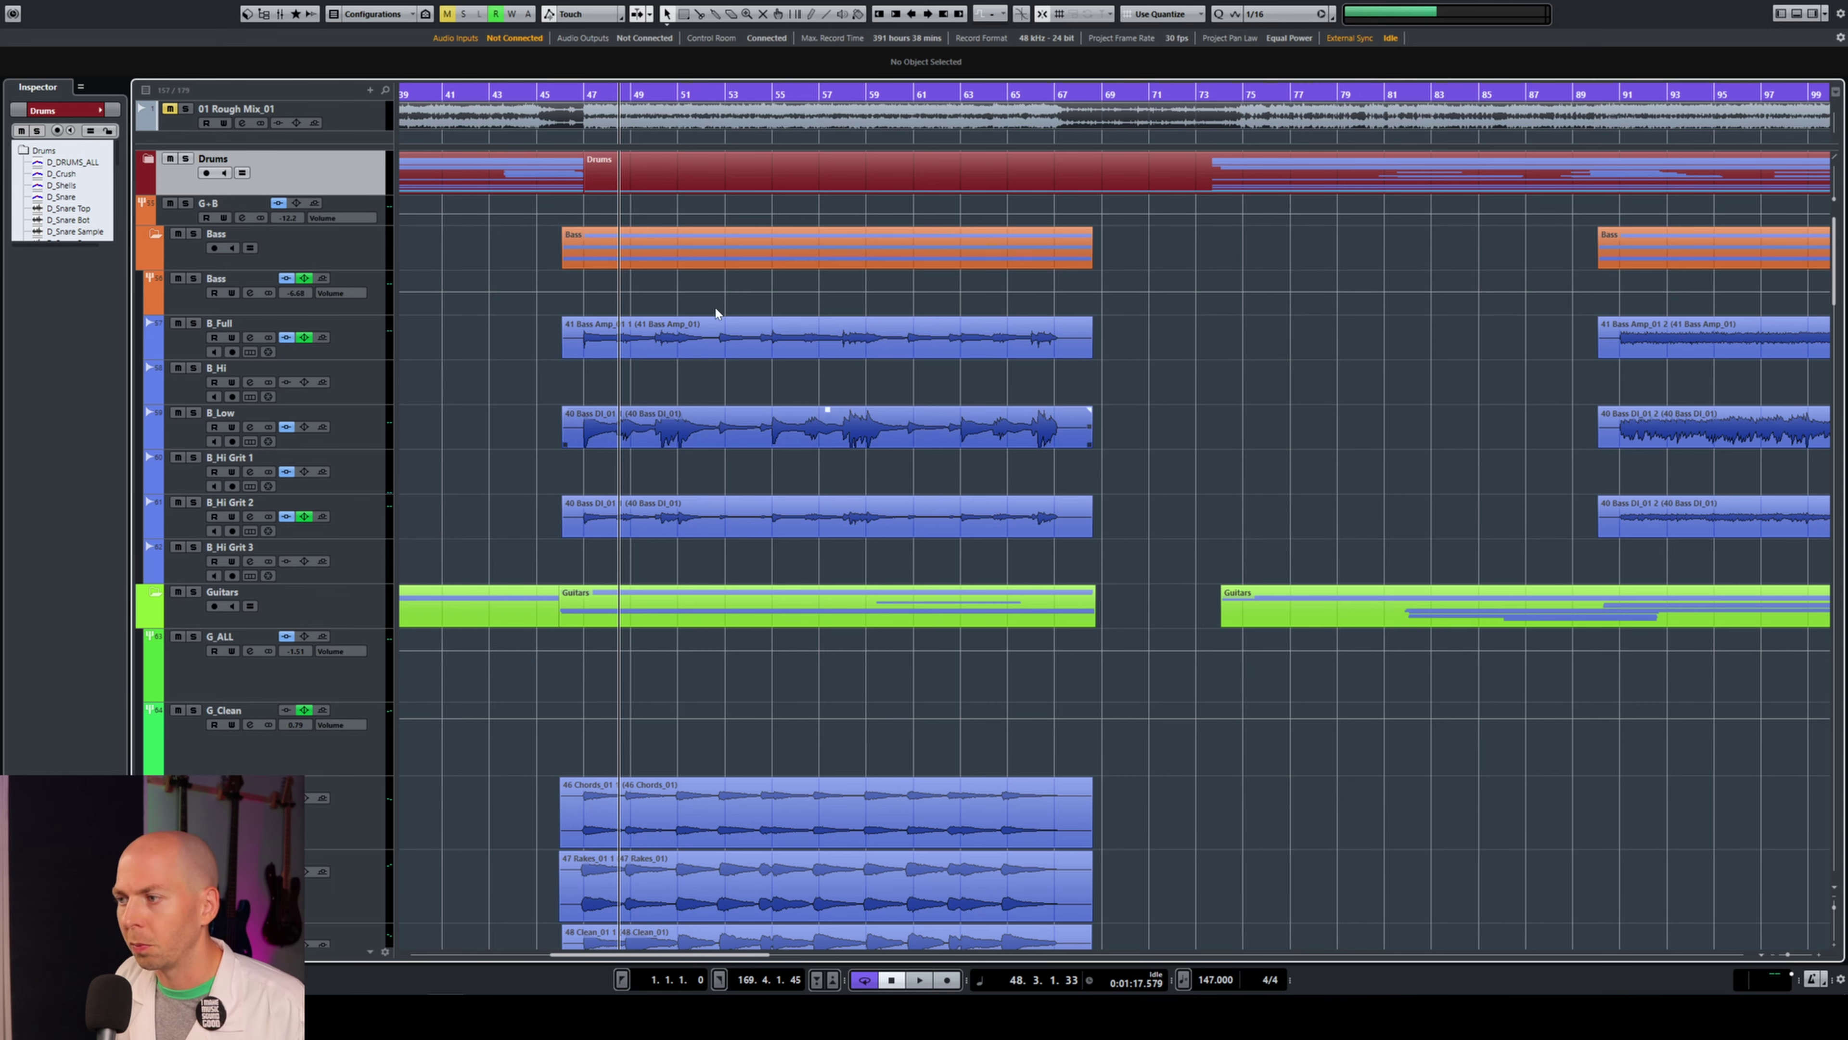
left_click(156, 235)
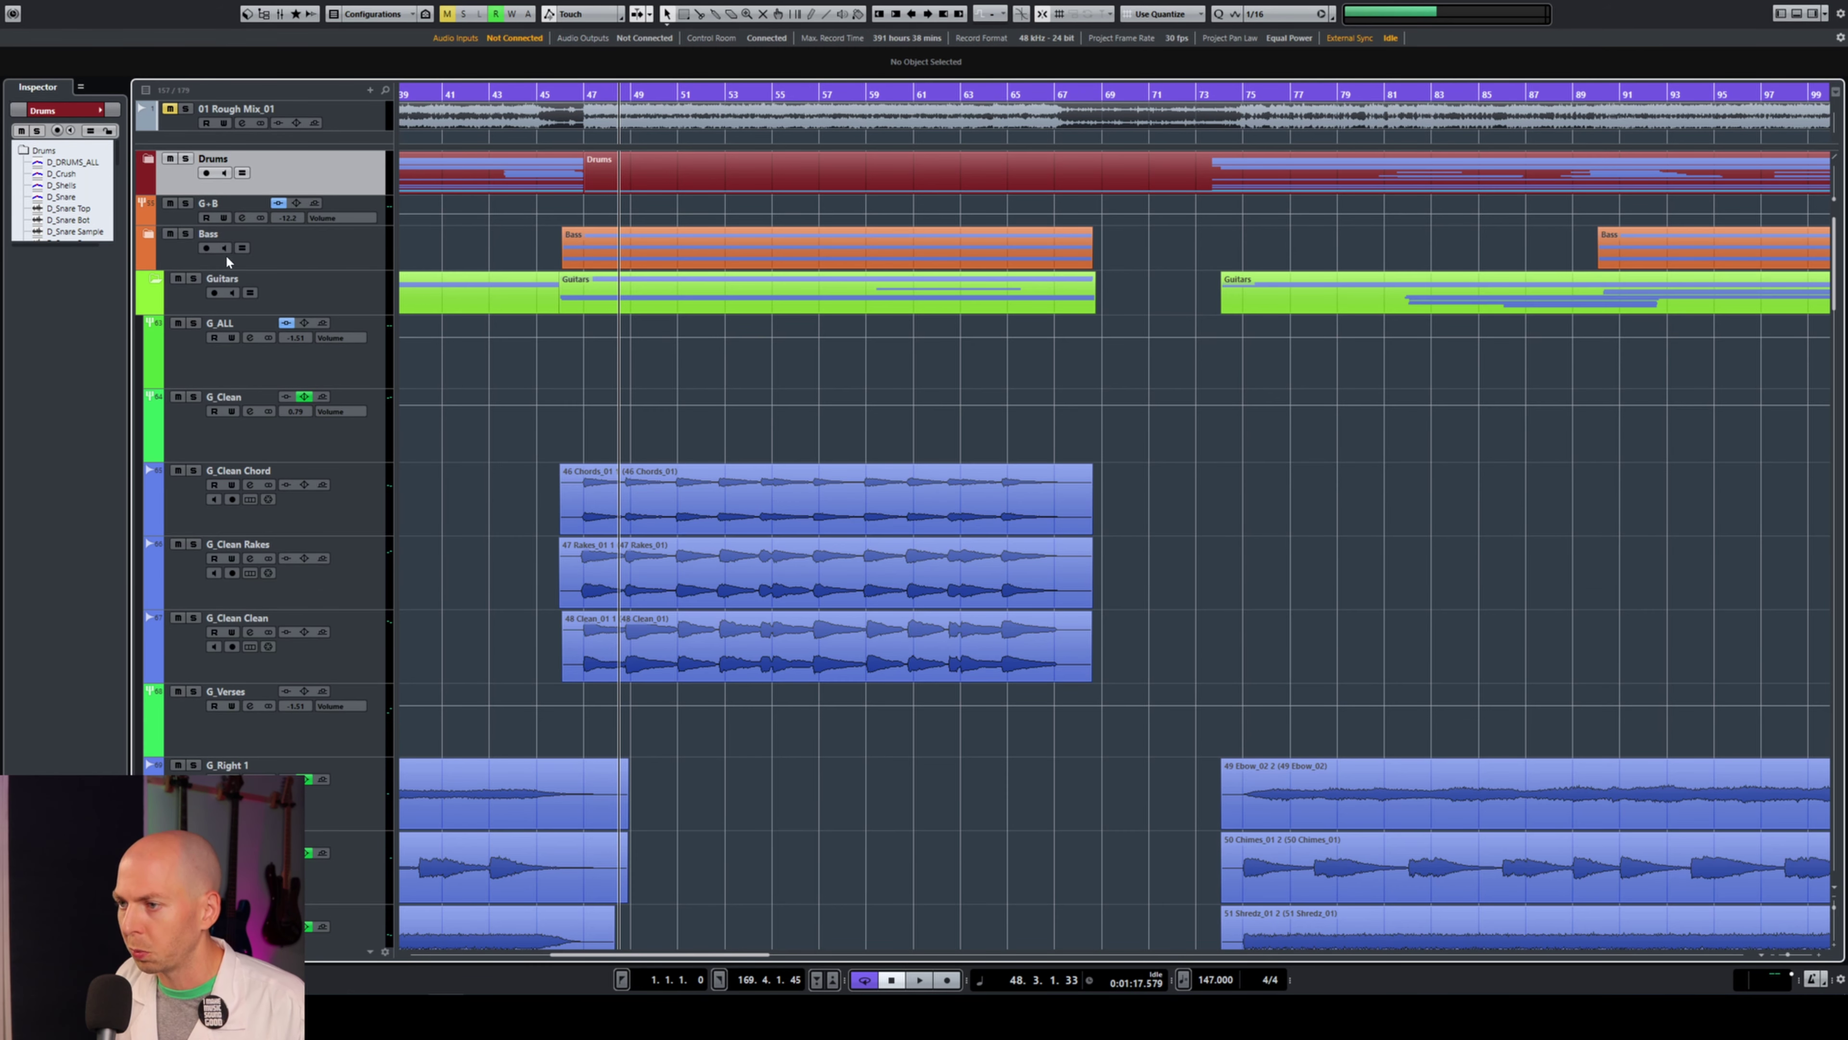
Look over the clean, verse, lead and rhythm guitar tracks, and collapse the Guitars folder track.
scroll(795, 485, "down", 6)
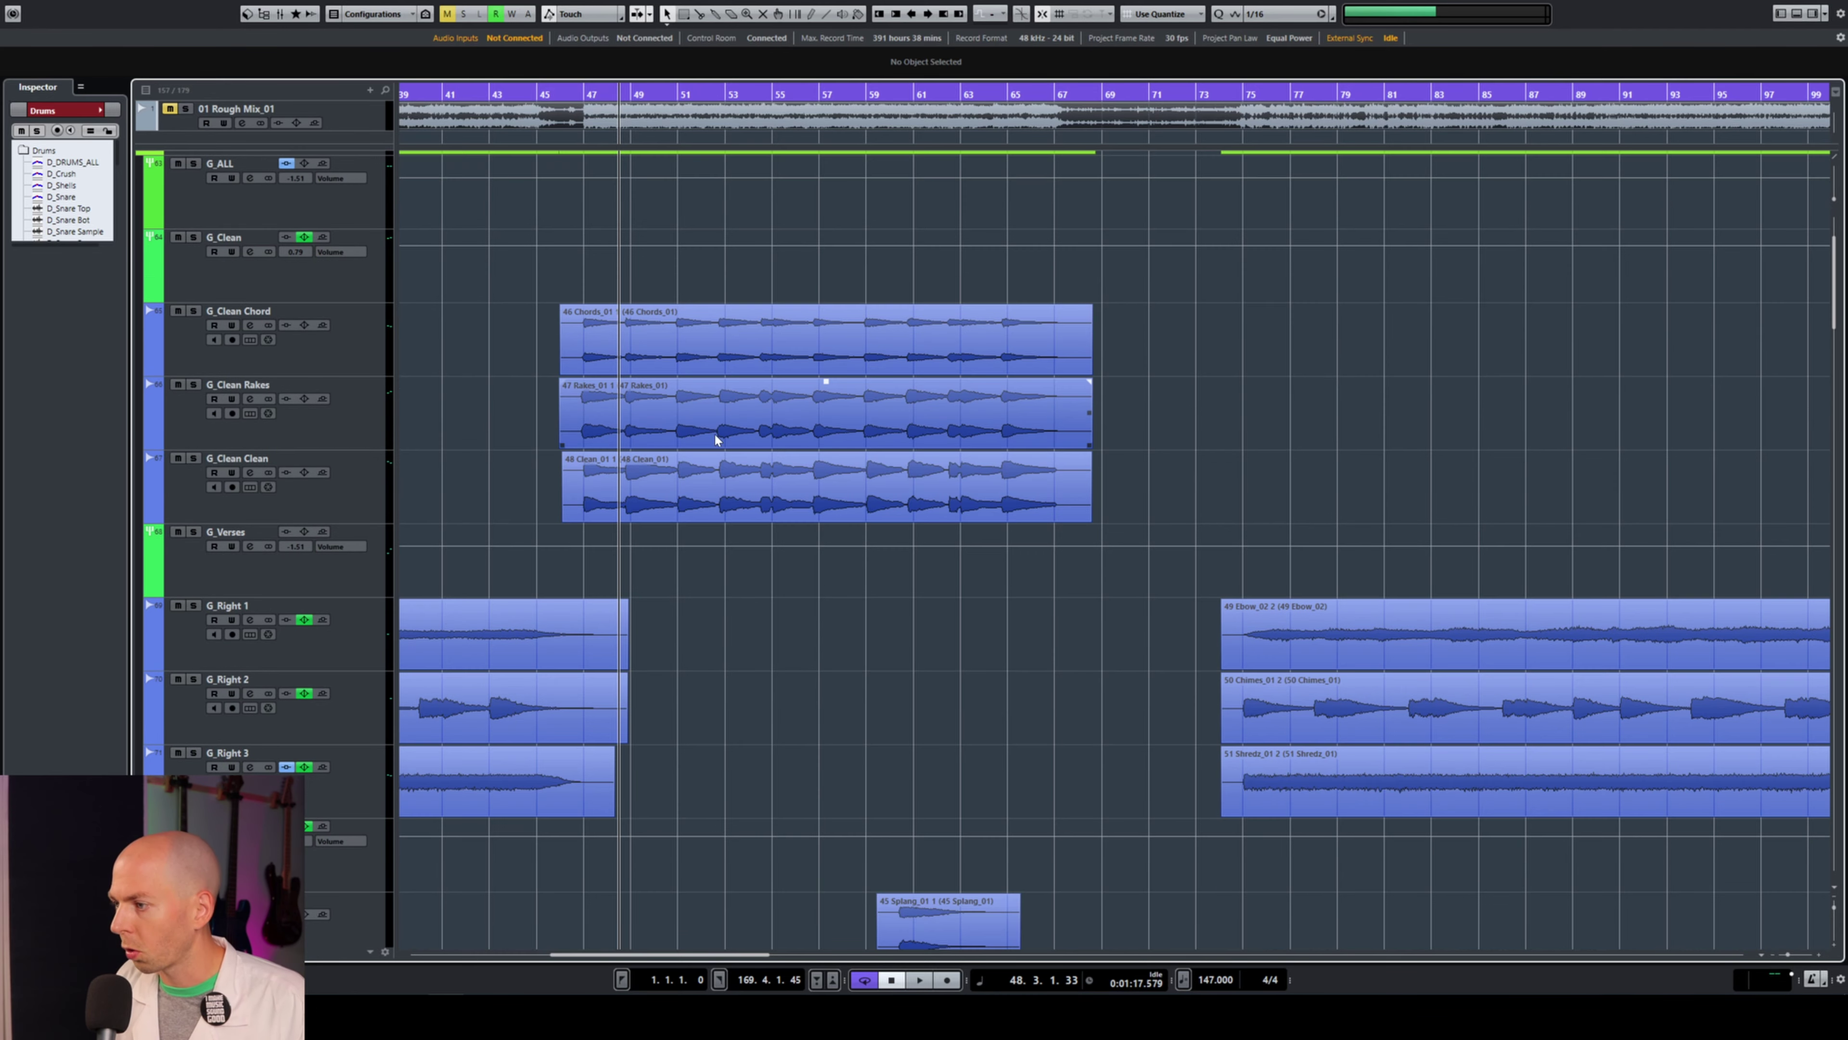
scroll(807, 382, "down", 4)
scroll(1294, 340, "down", 8)
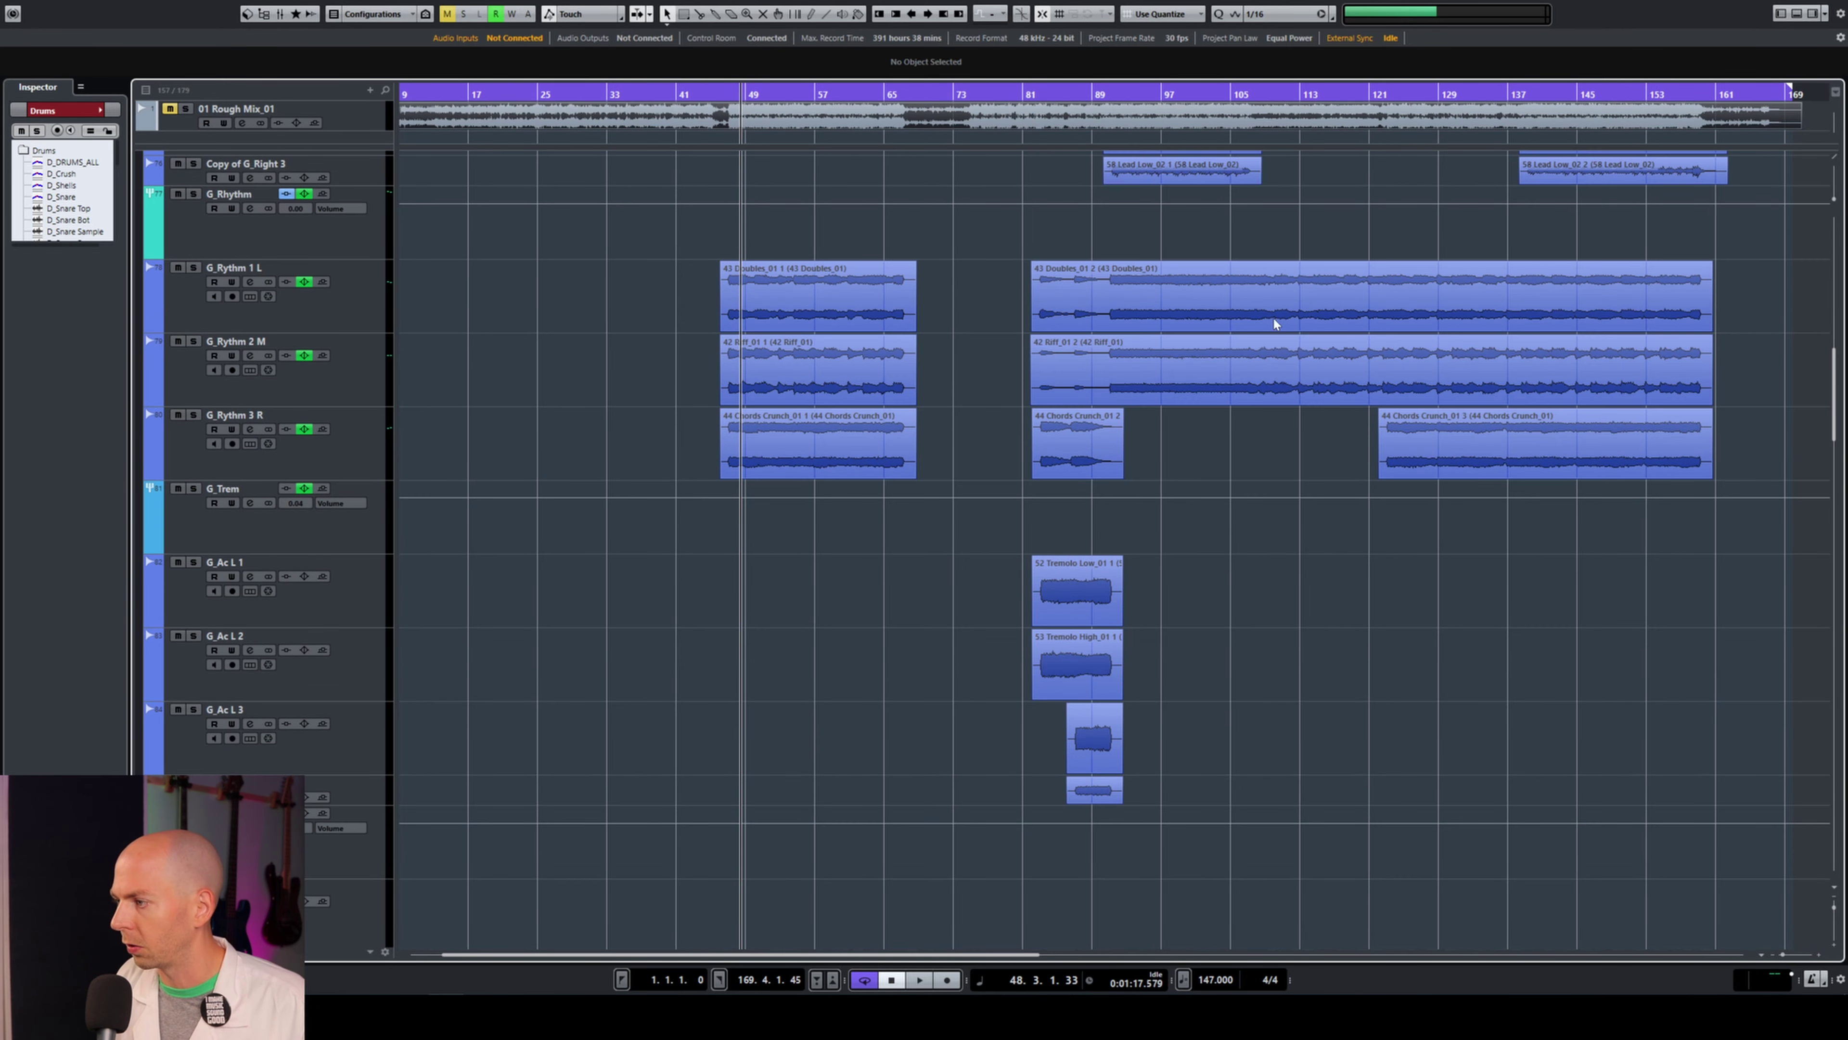
scroll(836, 490, "up", 14)
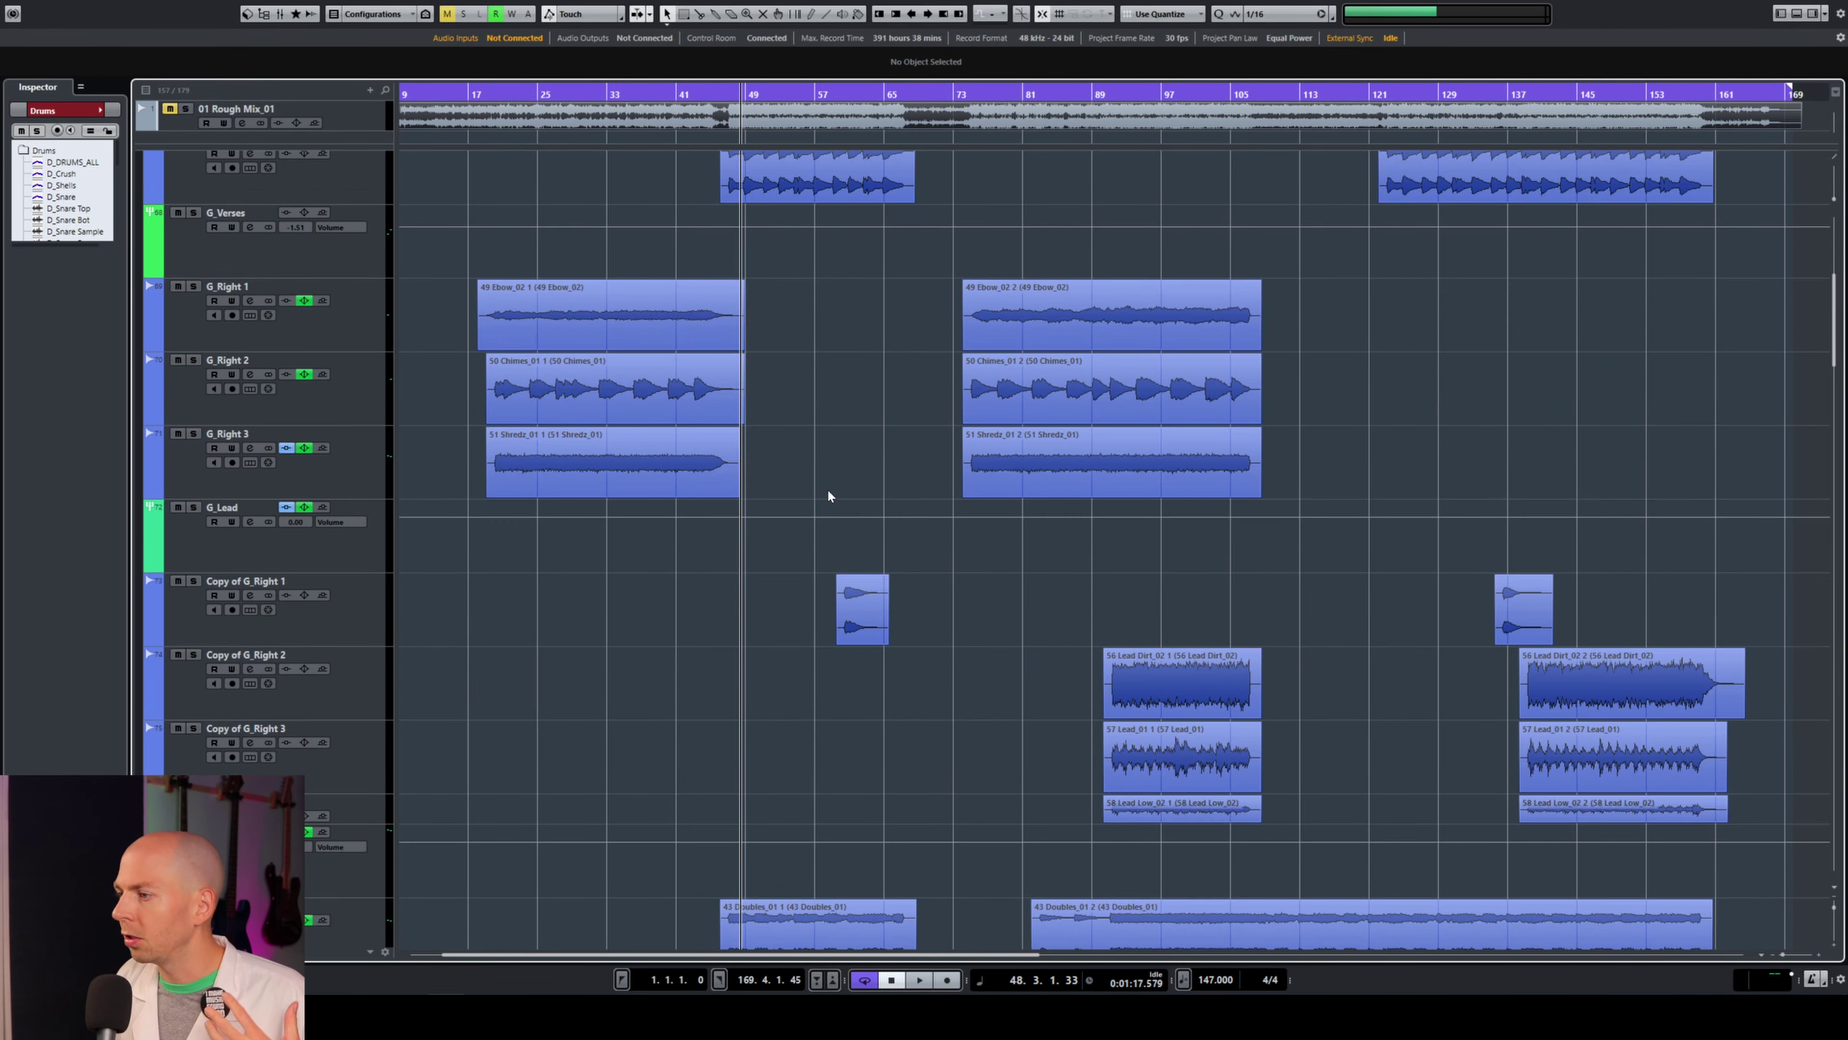
left_click(220, 311)
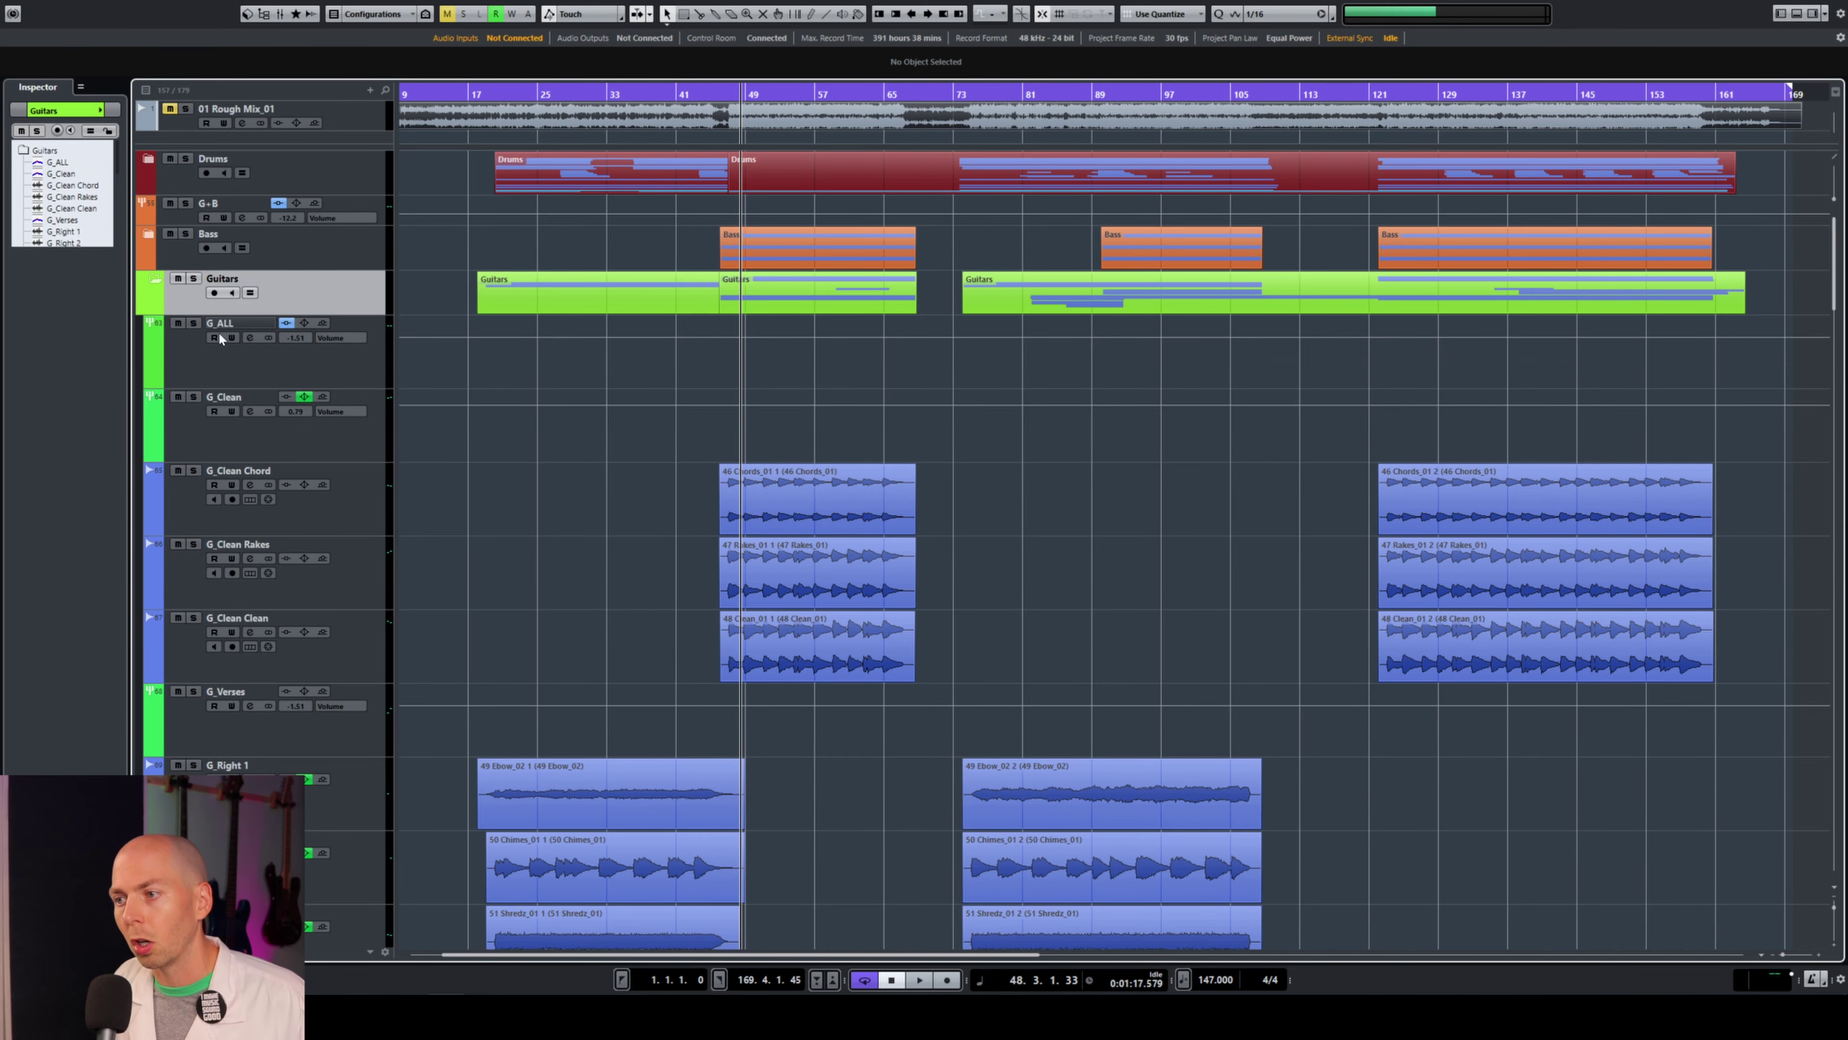
left_click(158, 281)
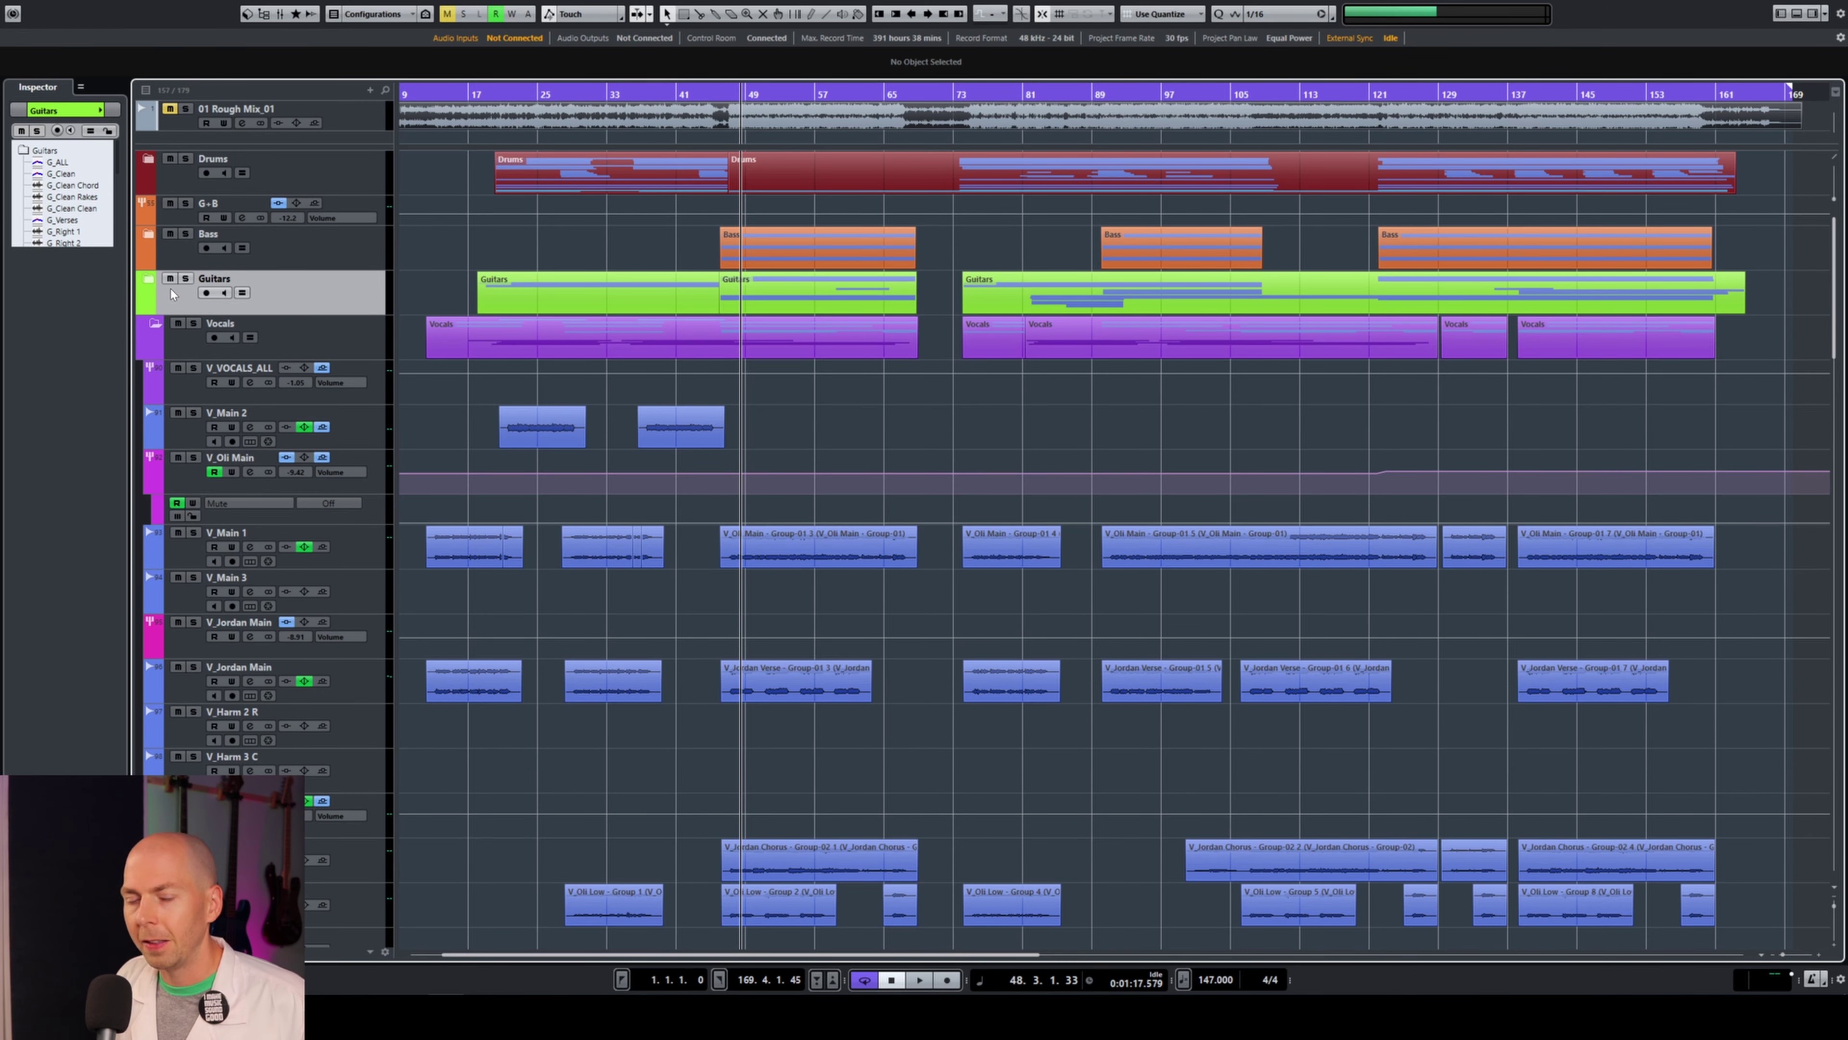
Examine the vocal tracks and the Production folder's synth and rhythm tracks, selecting the 85 Aaaahs_01-01 and P_Synths tracks.
scroll(342, 400, "down", 3)
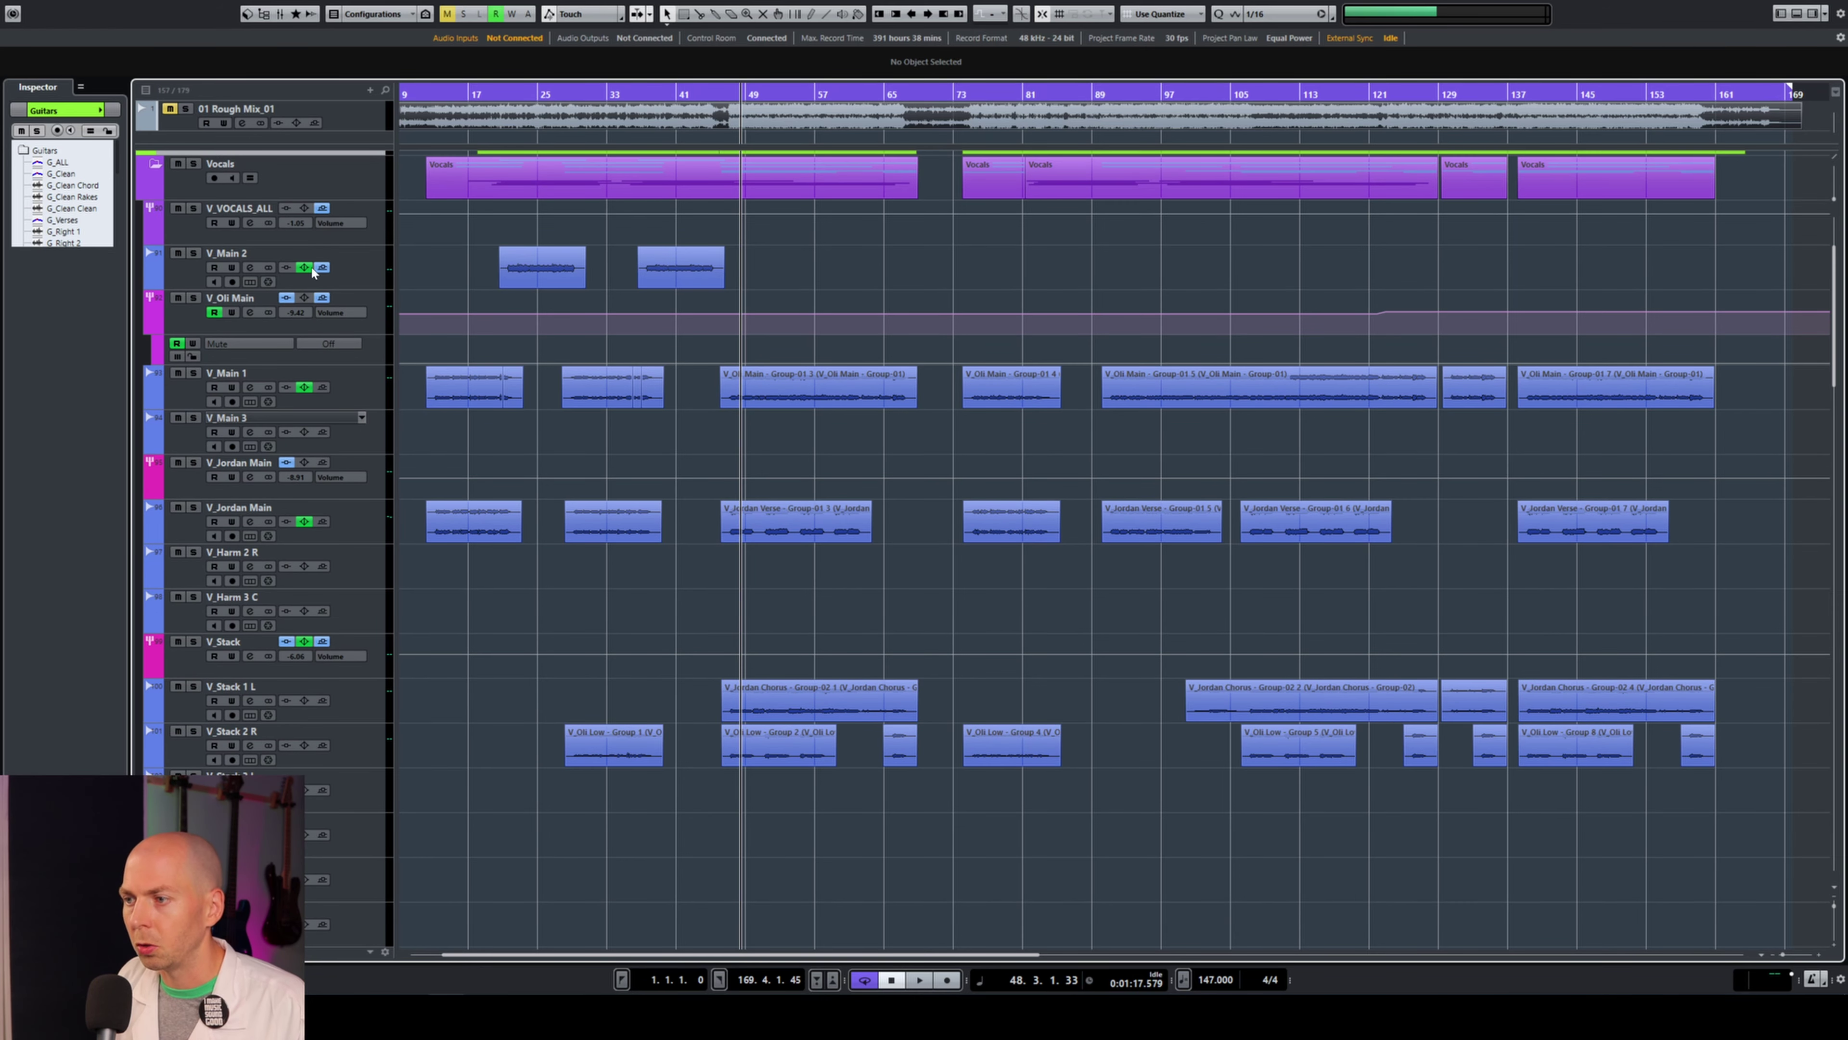
scroll(313, 271, "down", 6)
scroll(292, 327, "down", 6)
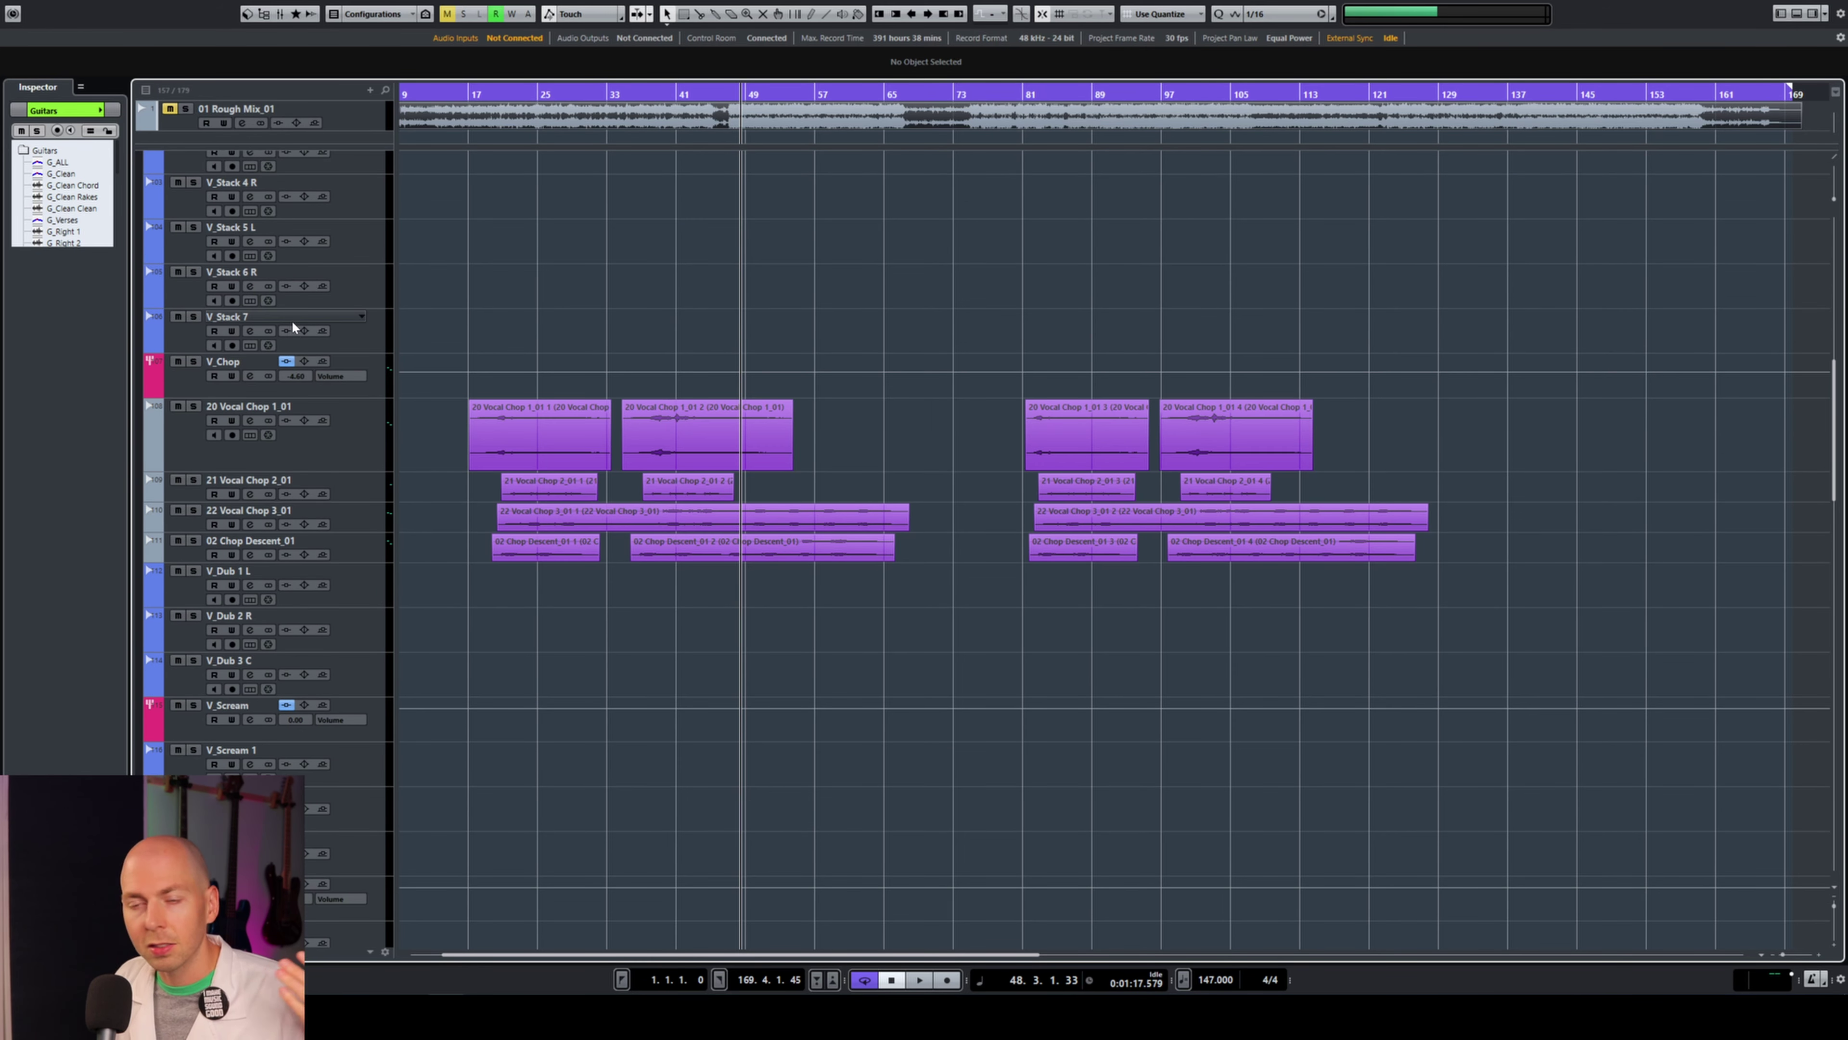
scroll(296, 345, "down", 15)
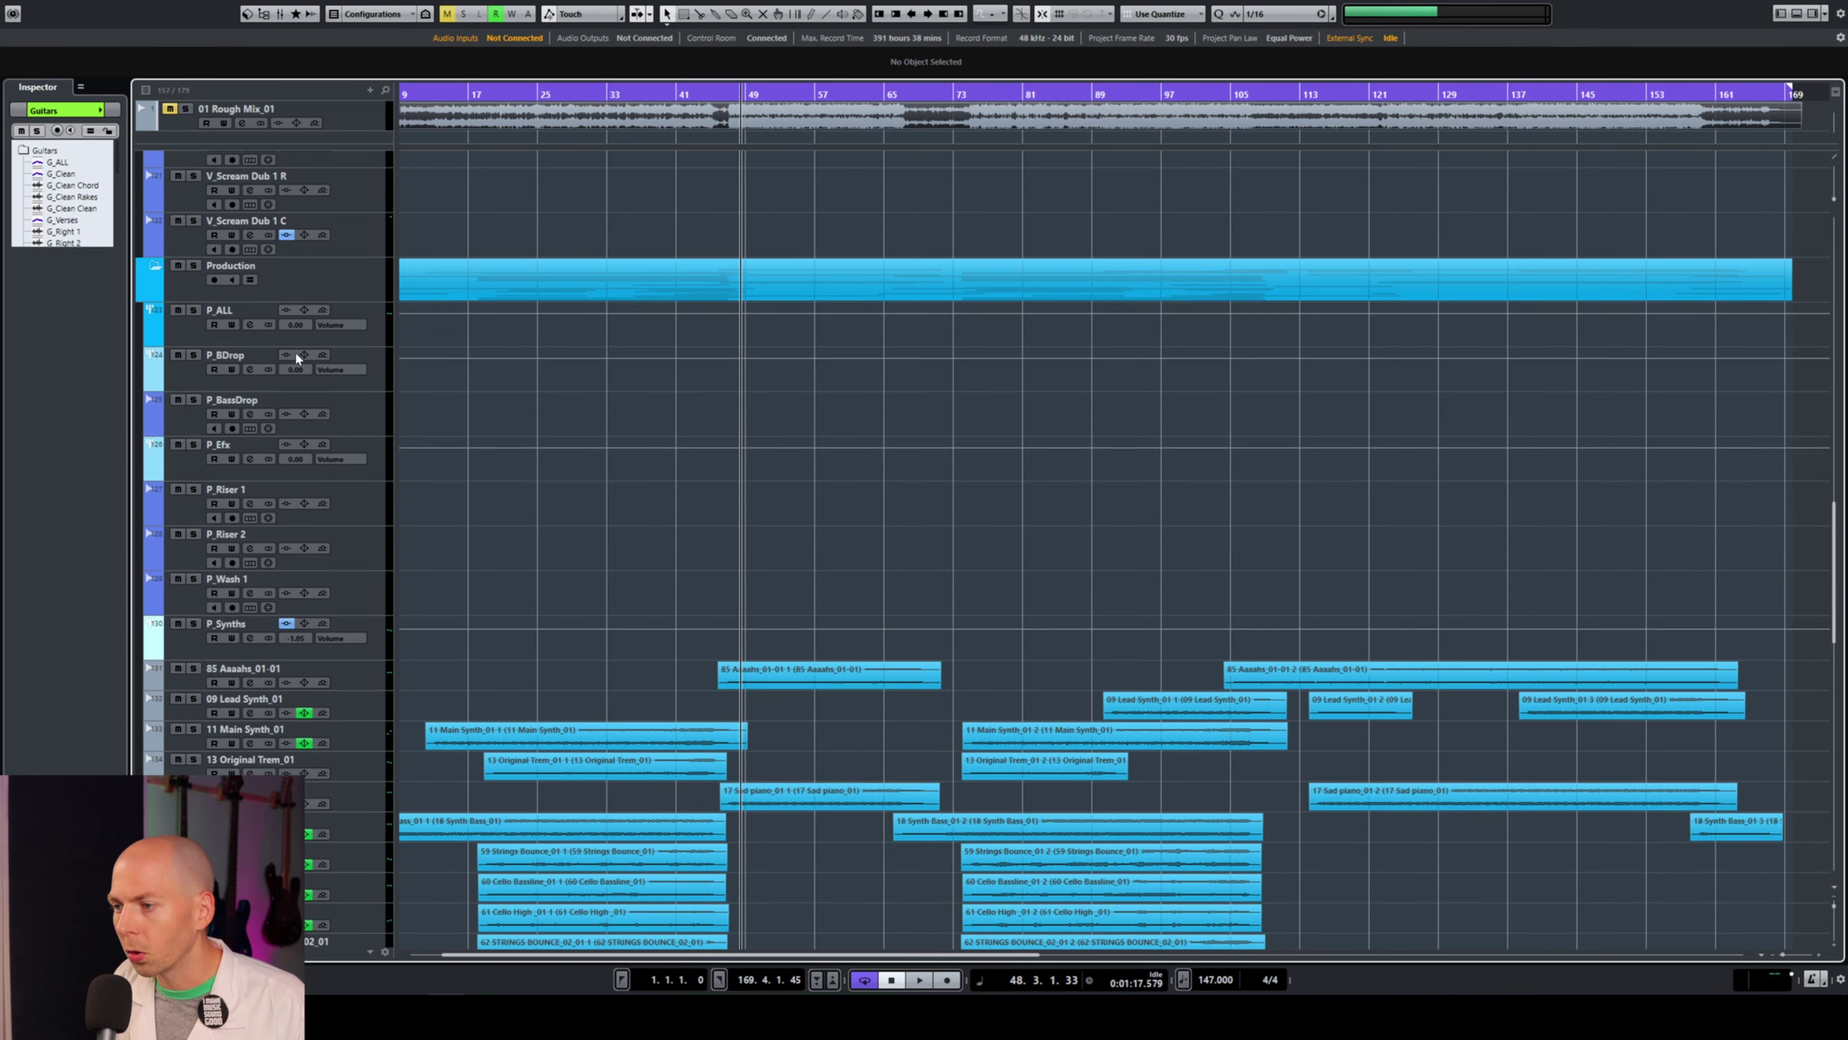
scroll(294, 350, "down", 6)
left_click(251, 347)
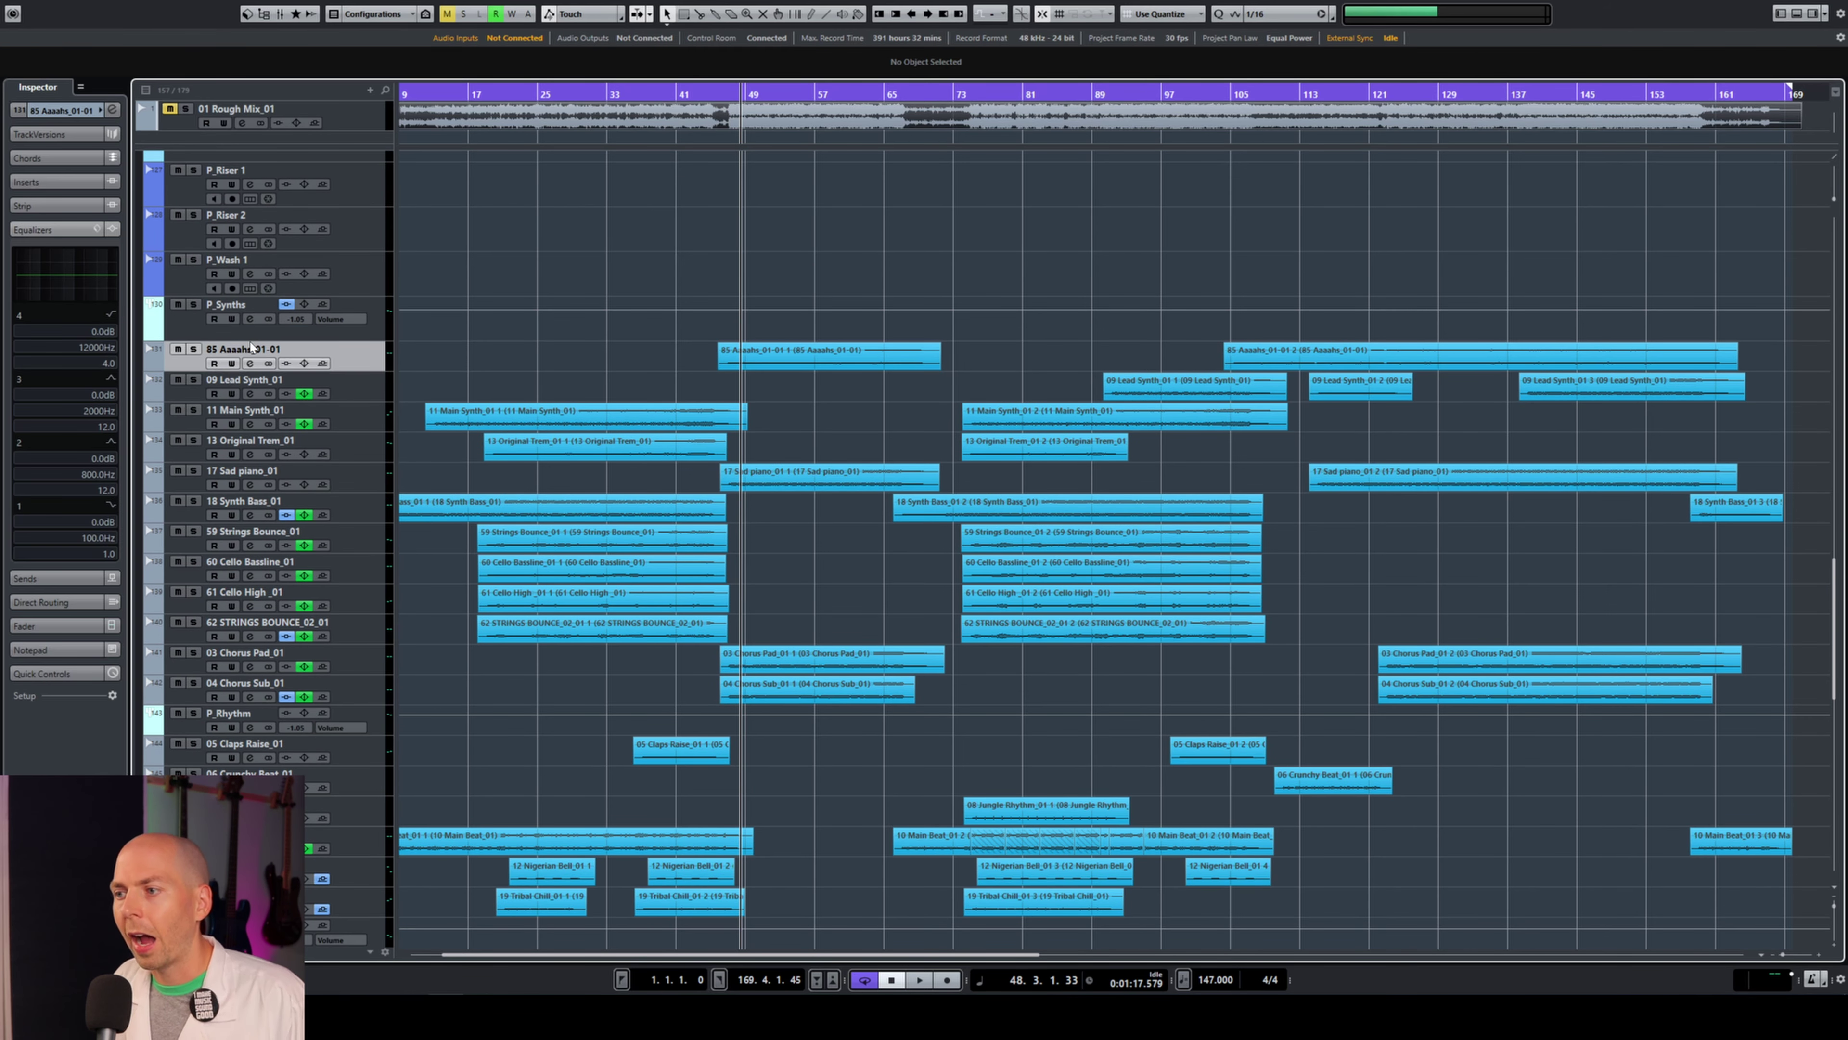
left_click(296, 335)
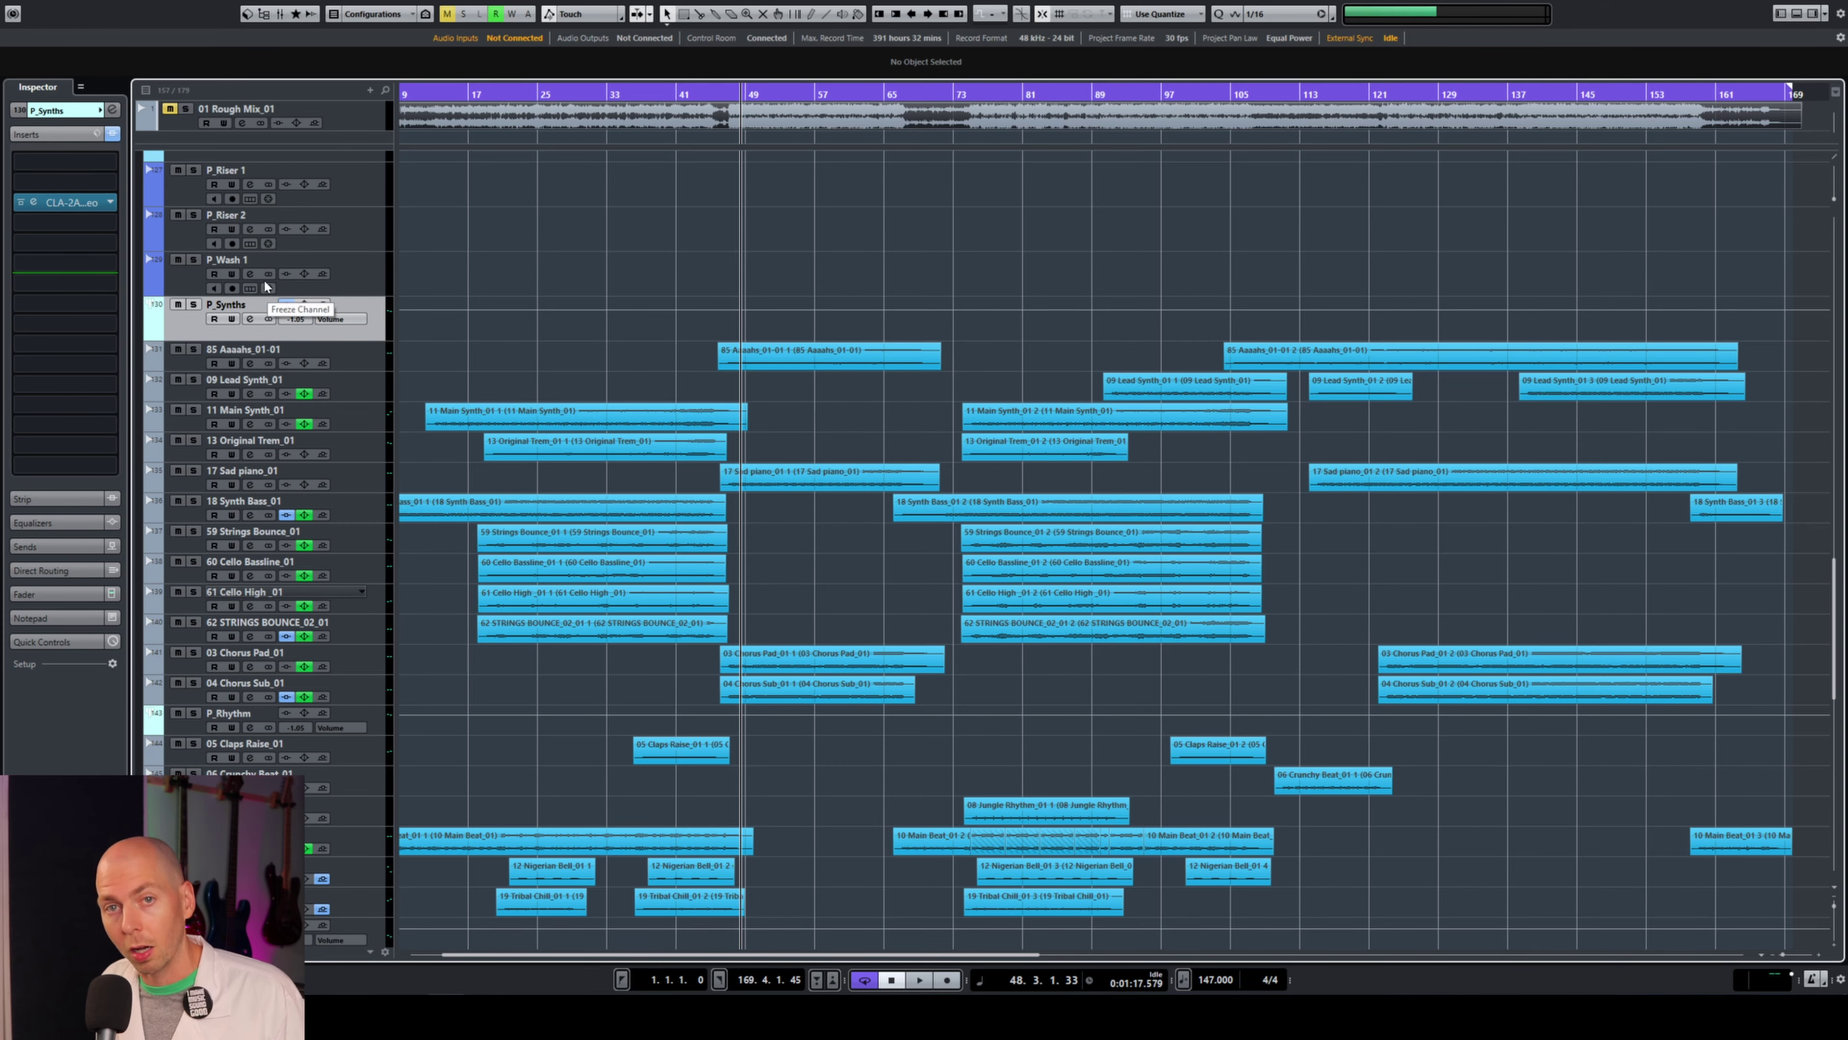
scroll(496, 543, "down", 2)
scroll(494, 543, "up", 2)
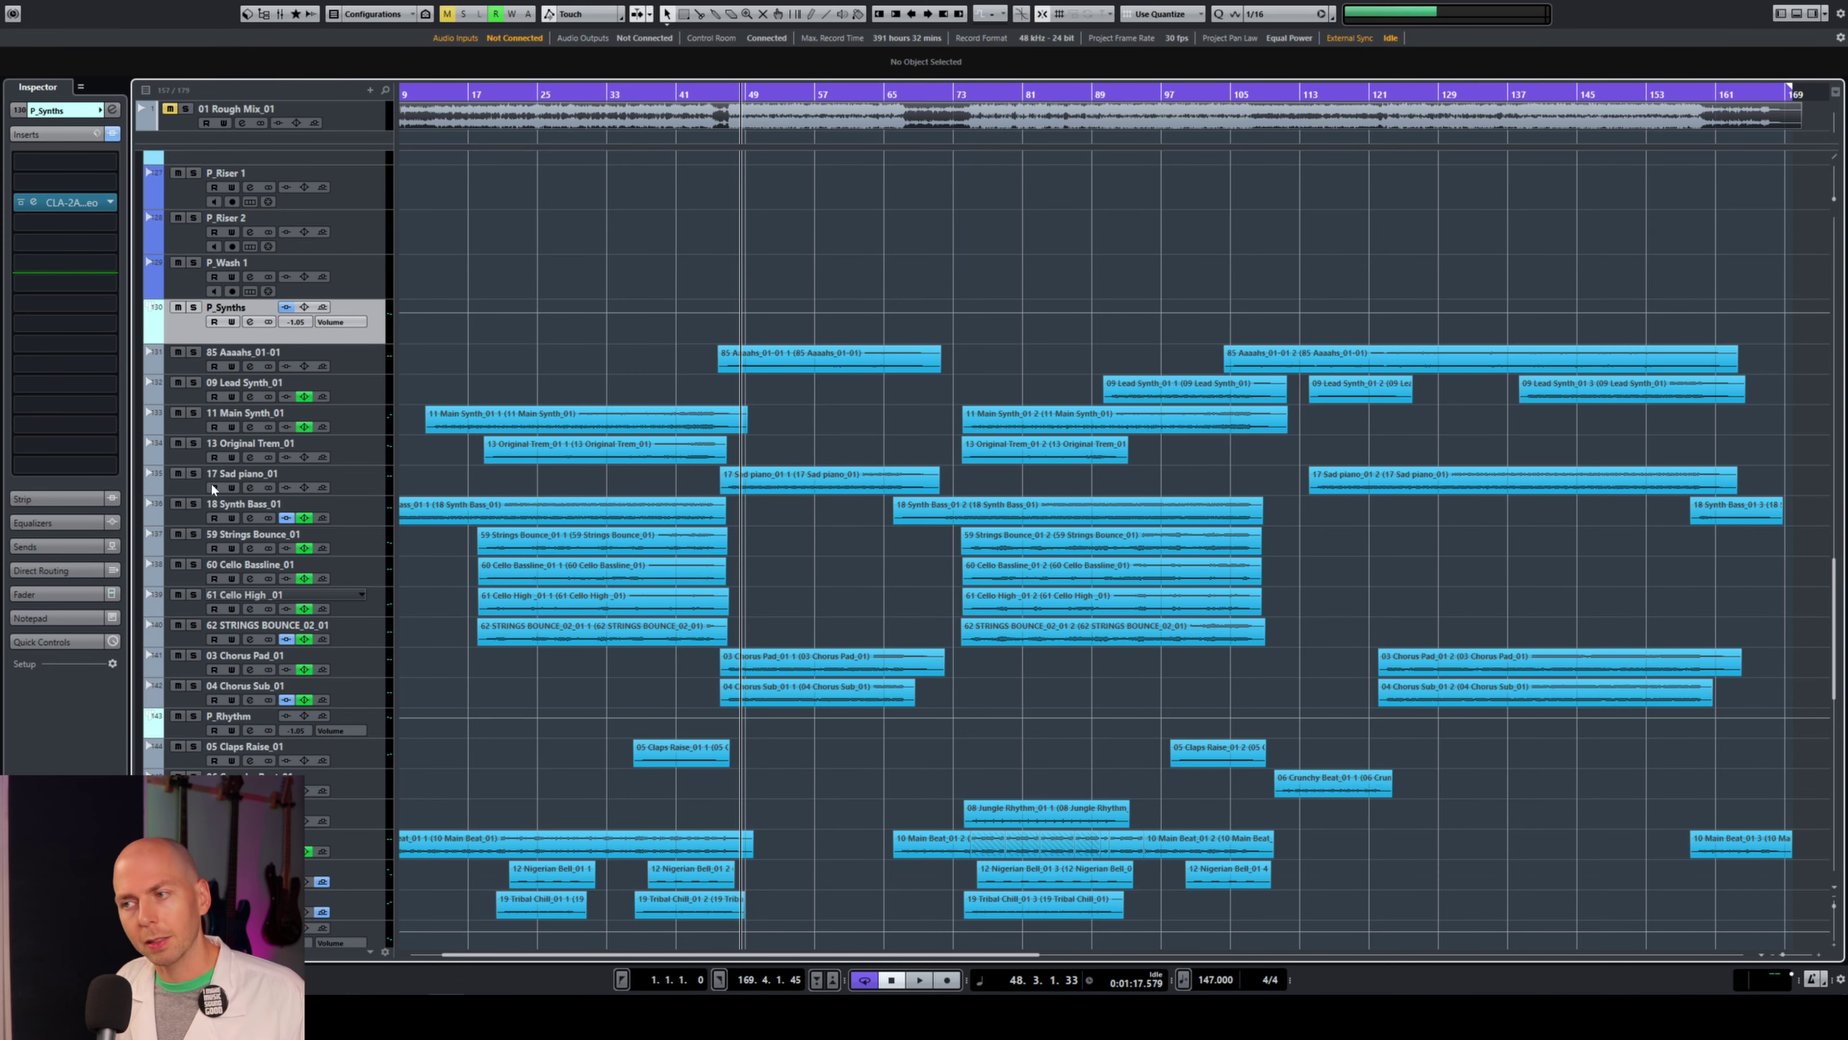
Mute the P_Synths and P_Rhythm groups with their tracks, and the whole FX Sends folder.
left_click(177, 307)
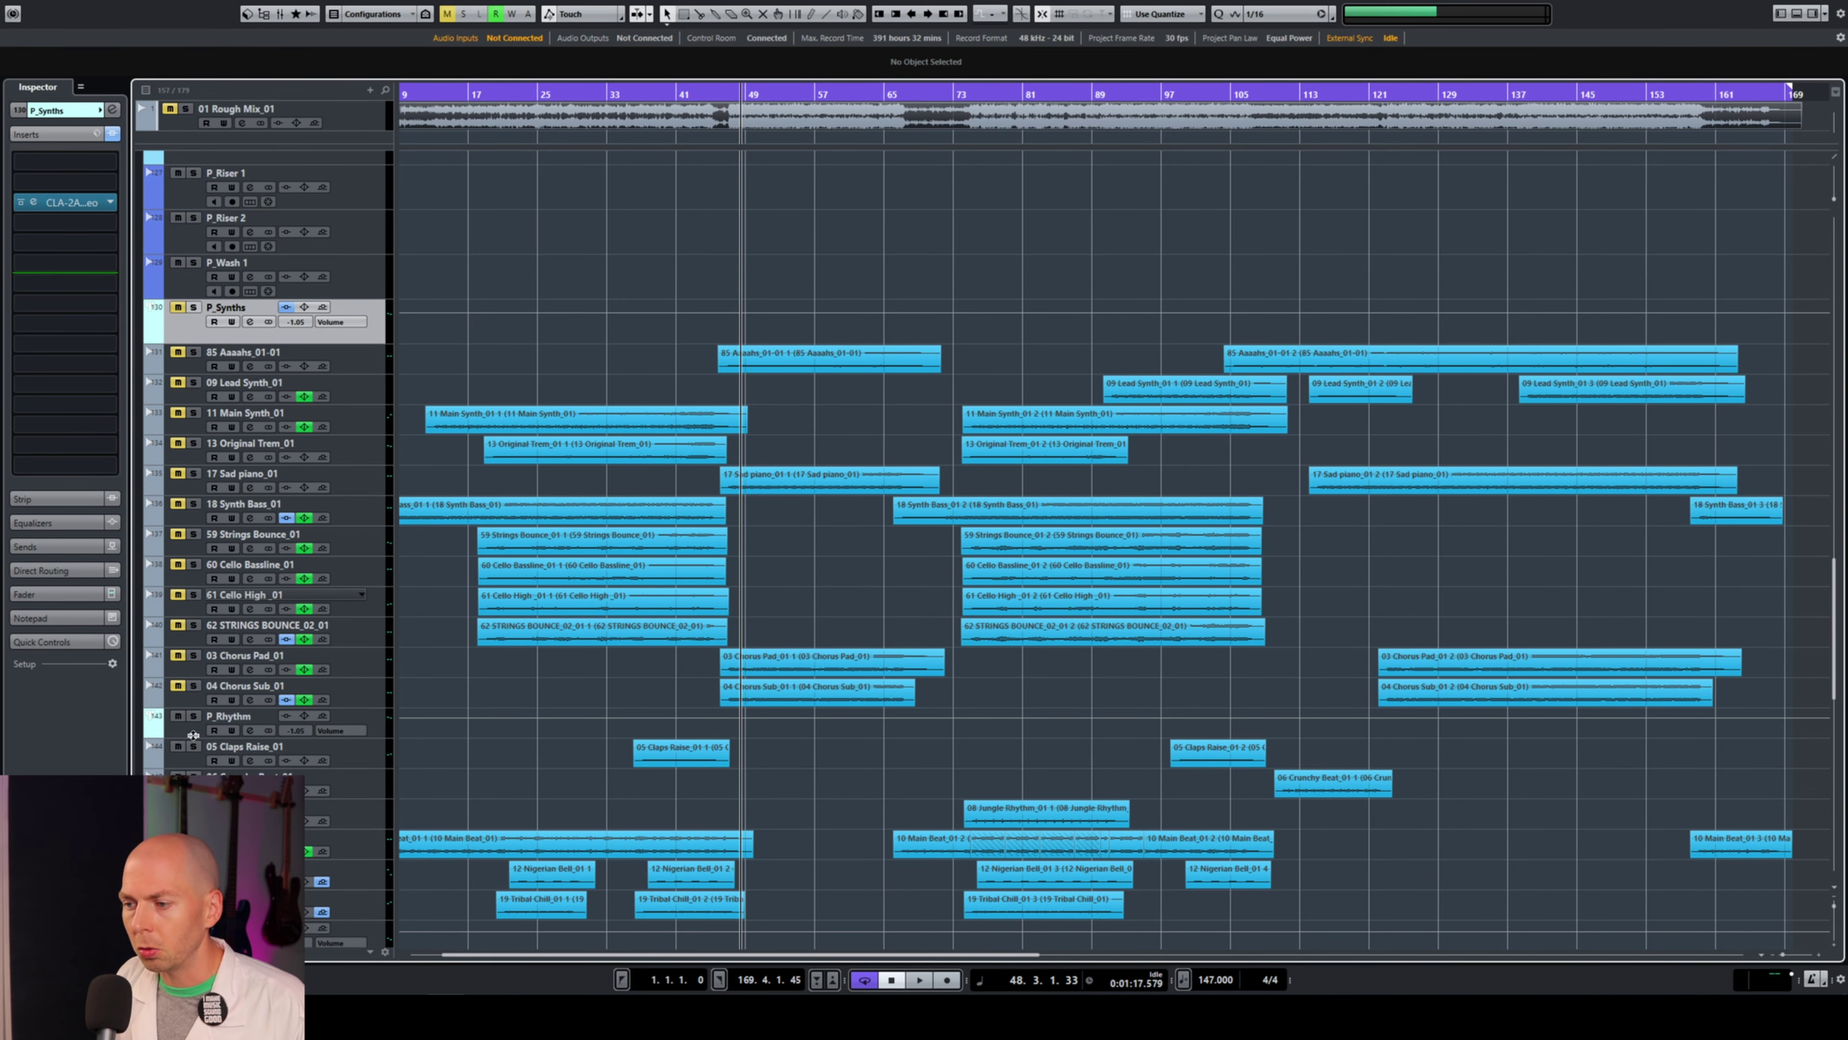
left_click(177, 716)
scroll(501, 761, "down", 5)
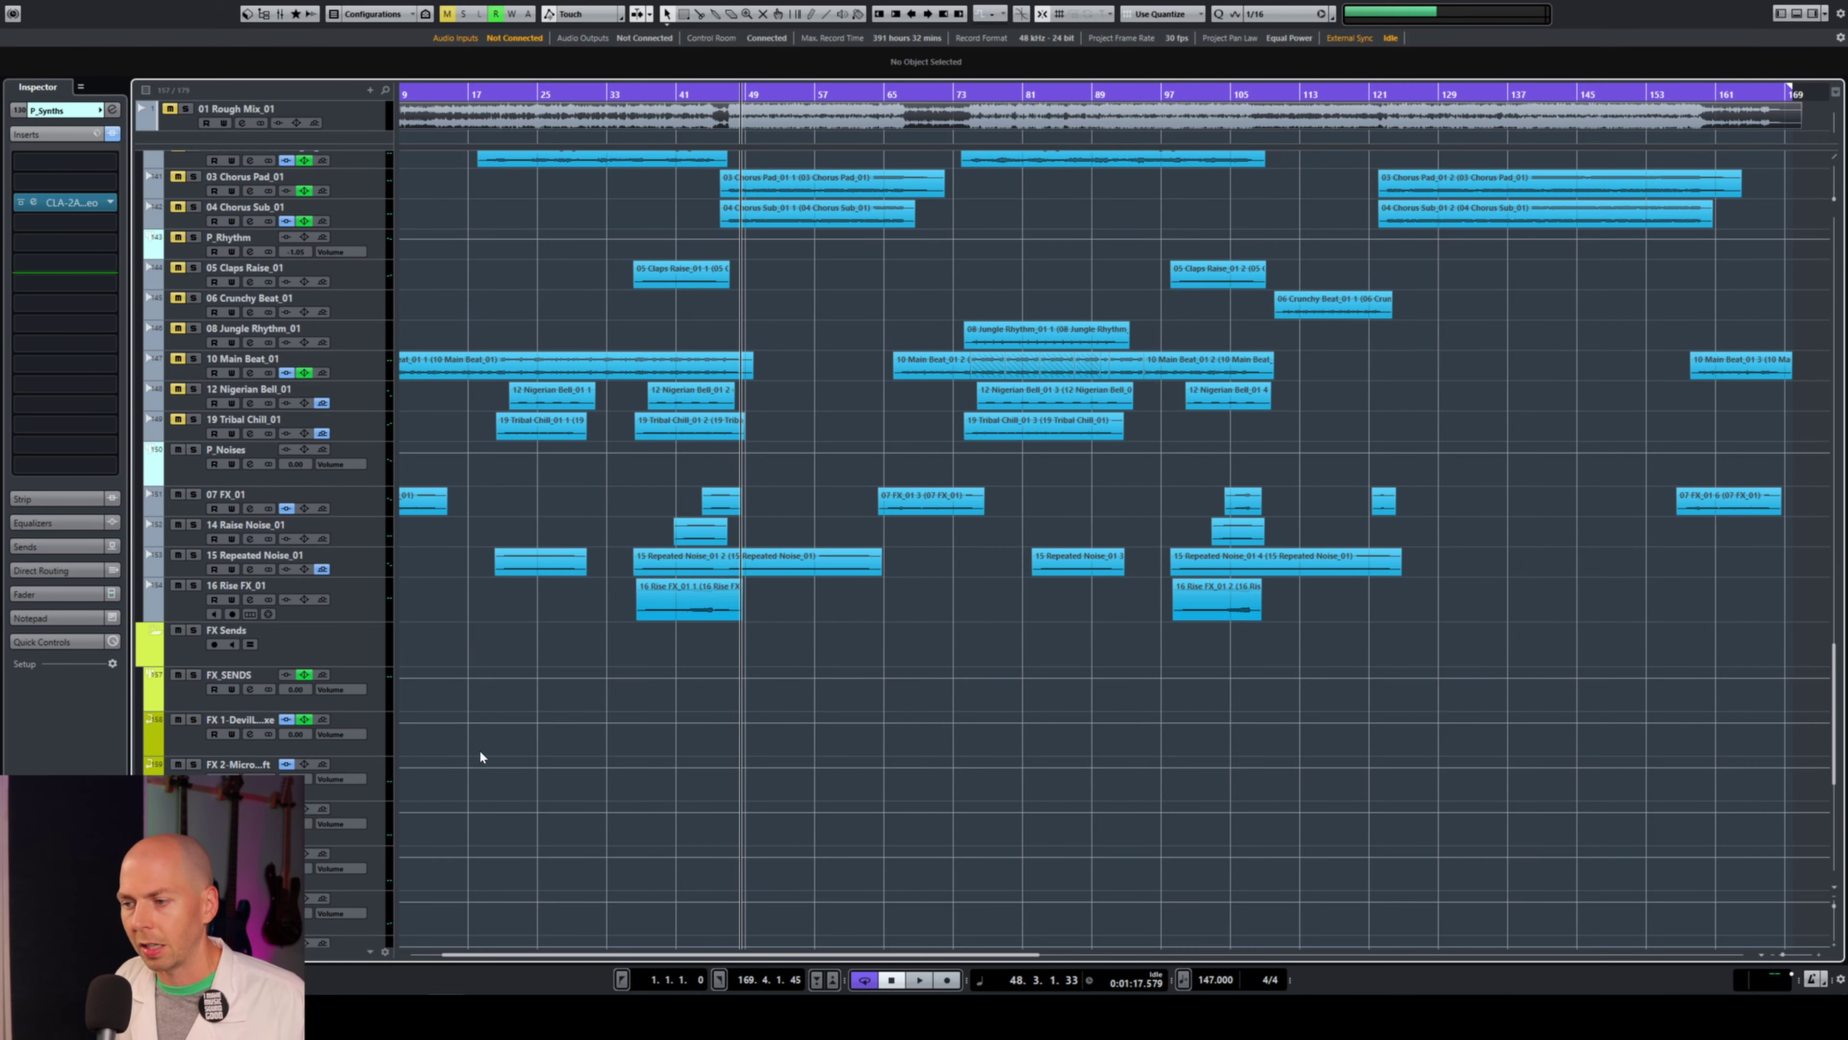
left_click(177, 631)
Mute the entire Production folder track and collapse it.
scroll(550, 635, "up", 10)
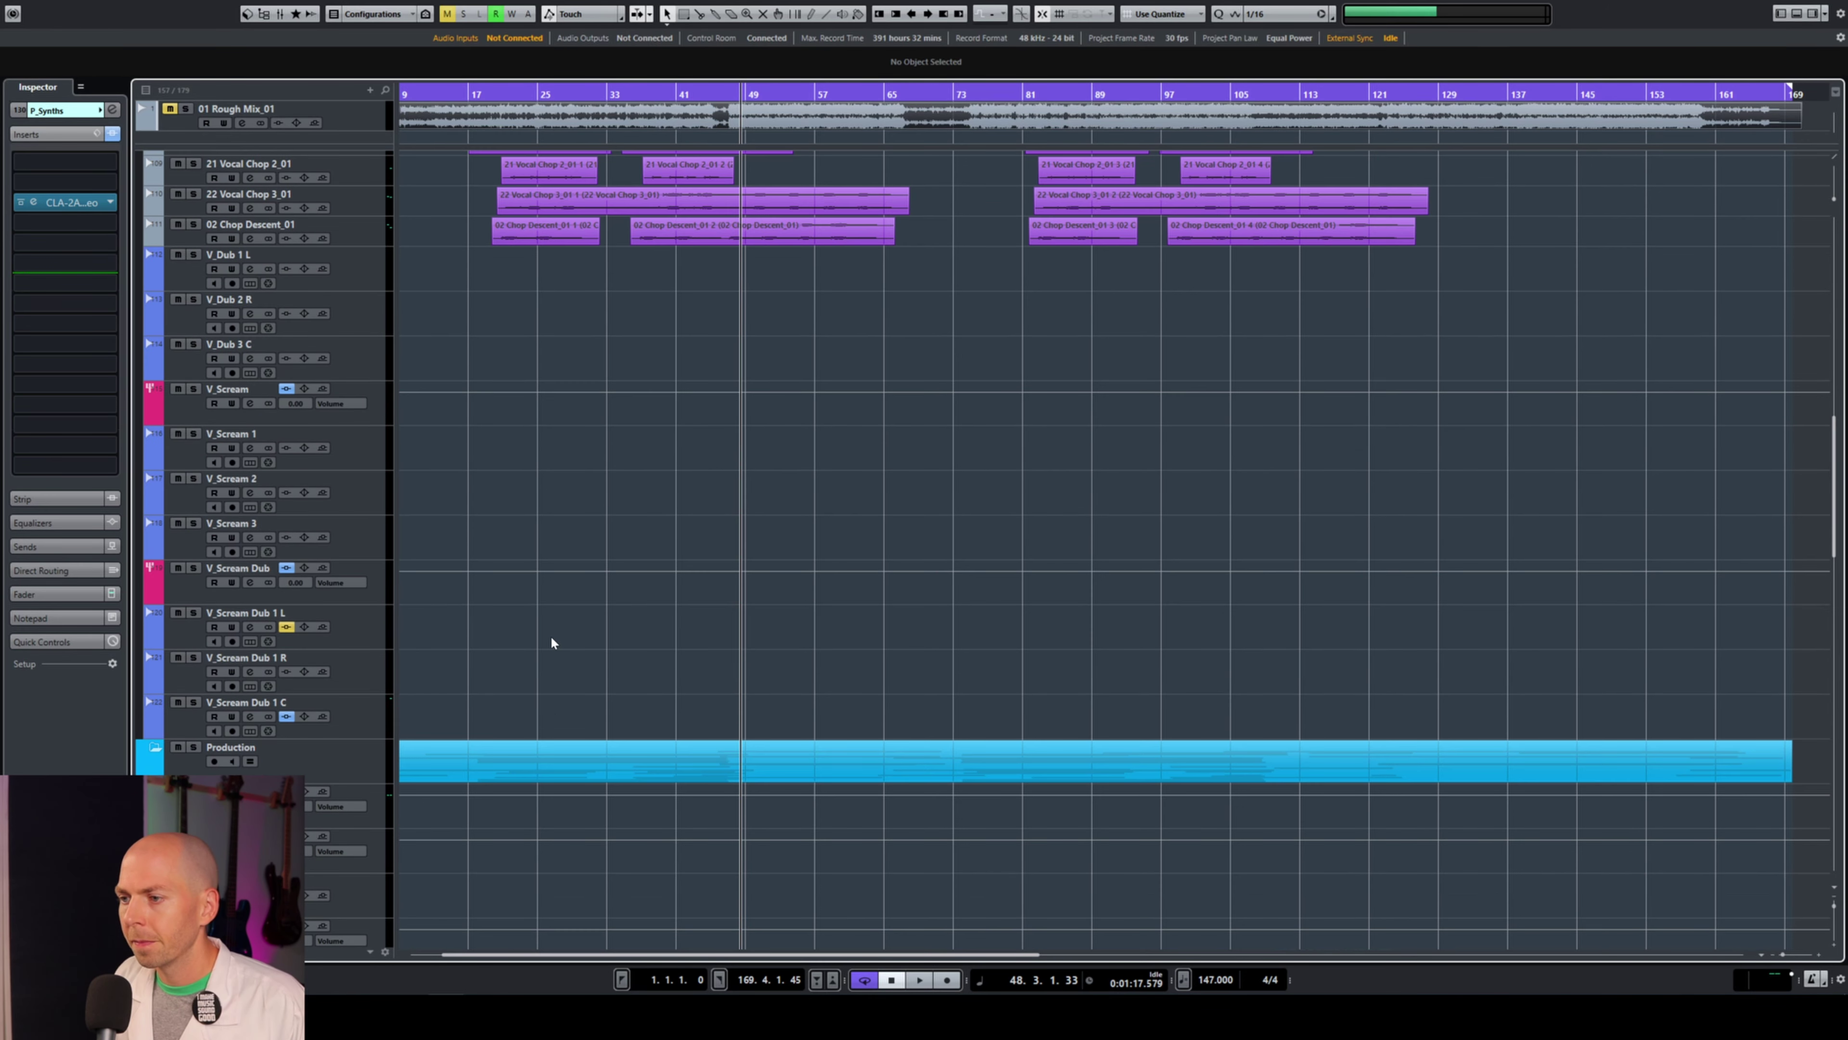
scroll(550, 636, "down", 5)
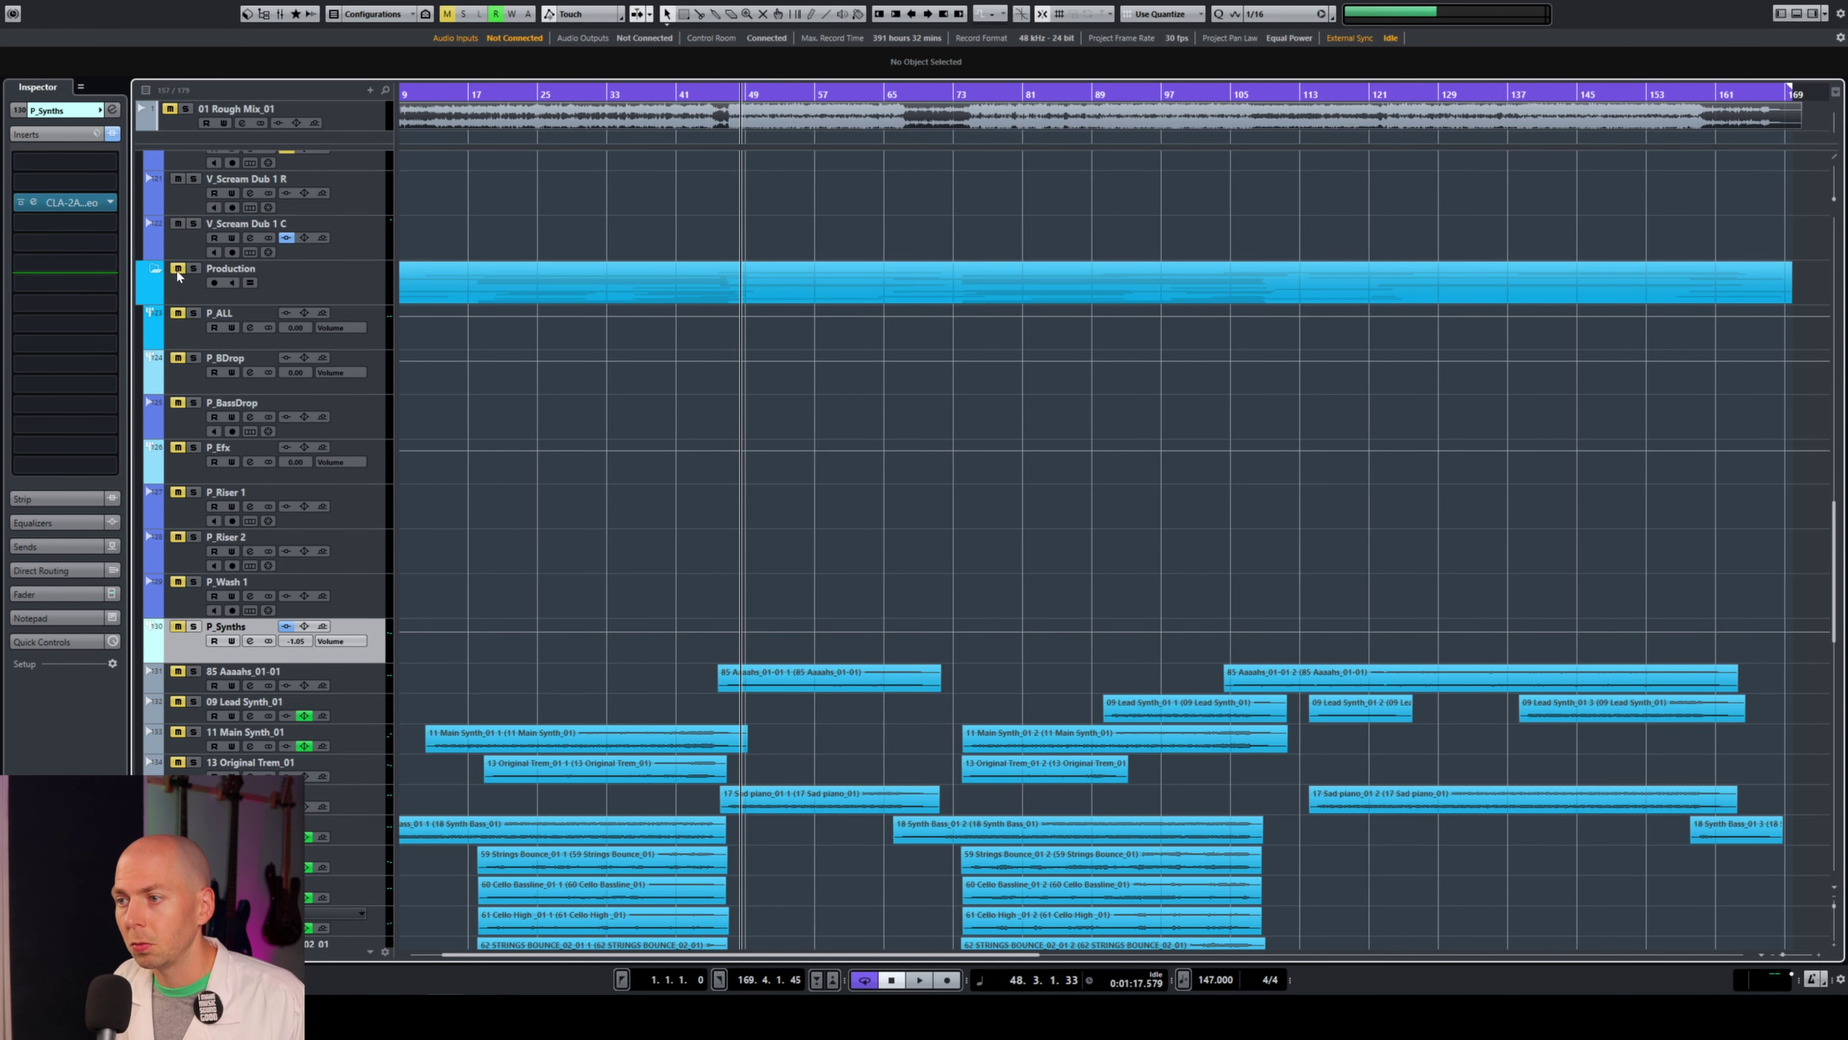
left_click(153, 270)
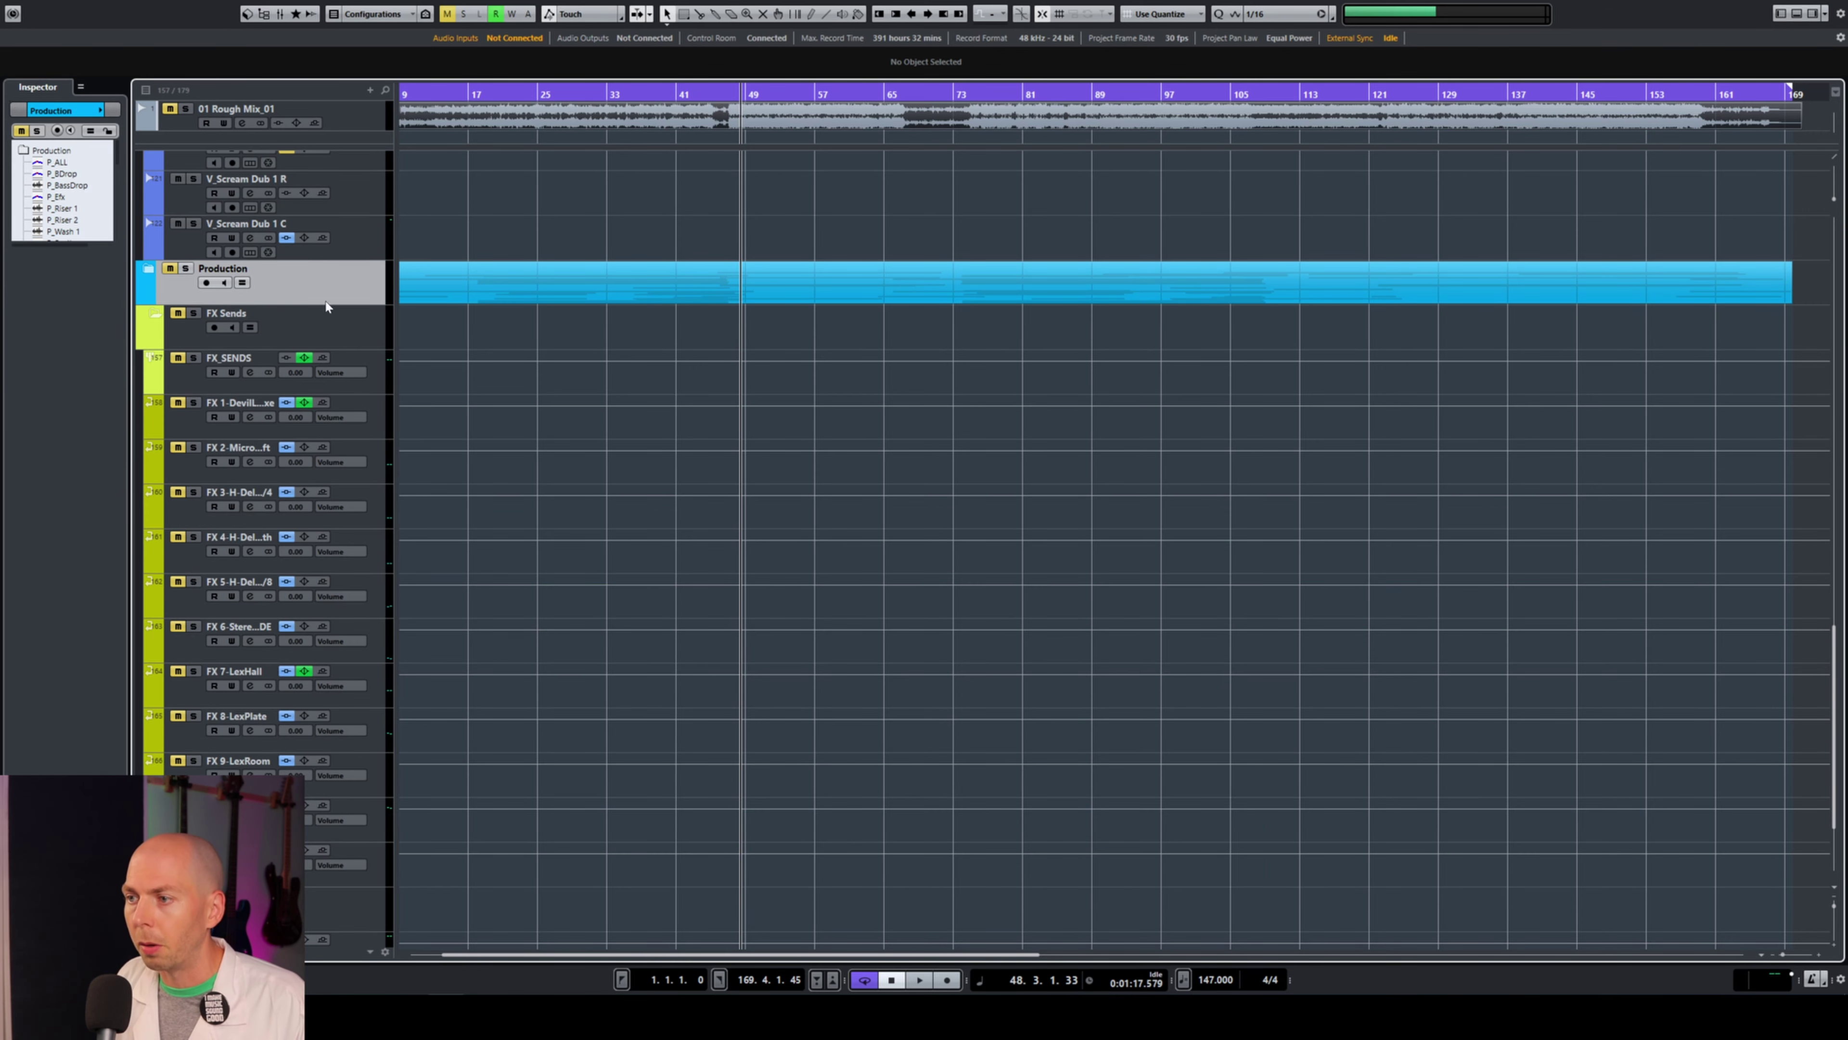
Expand the Guitars folder to view its clean and verse guitar tracks, and collapse it again.
scroll(552, 313, "up", 5)
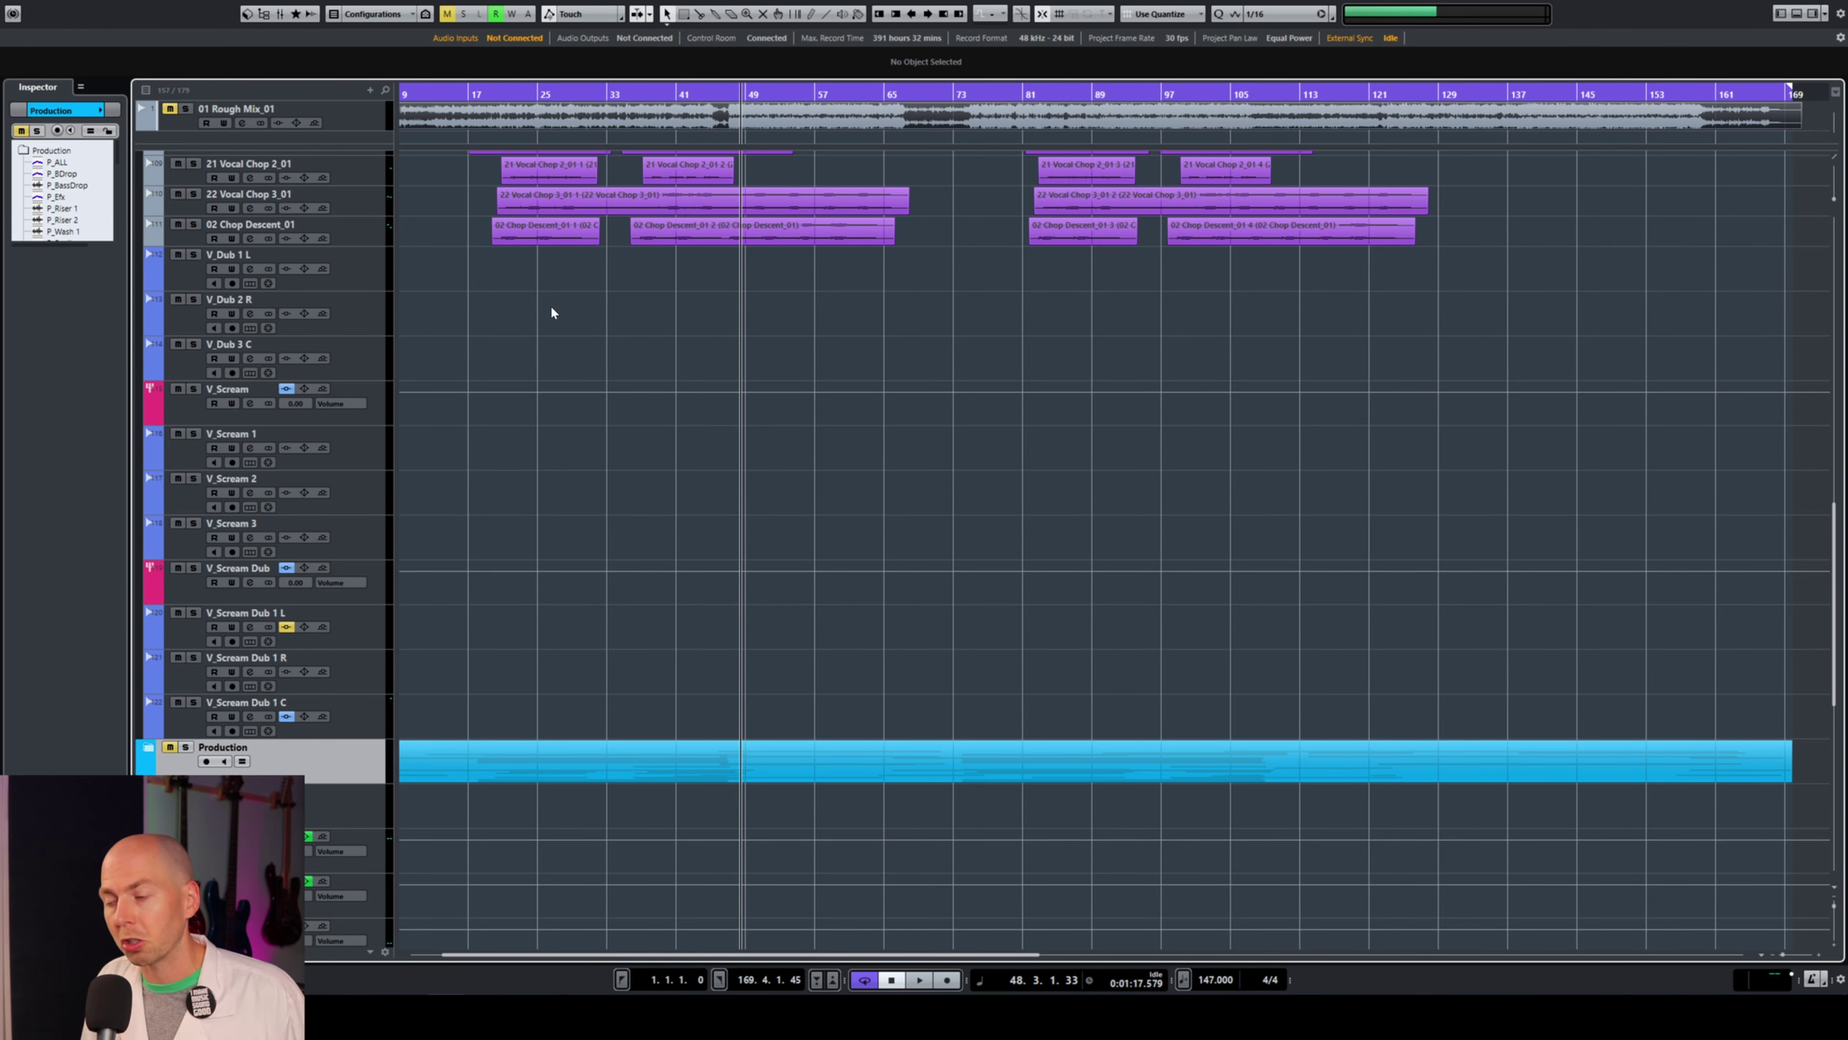
scroll(654, 547, "up", 5)
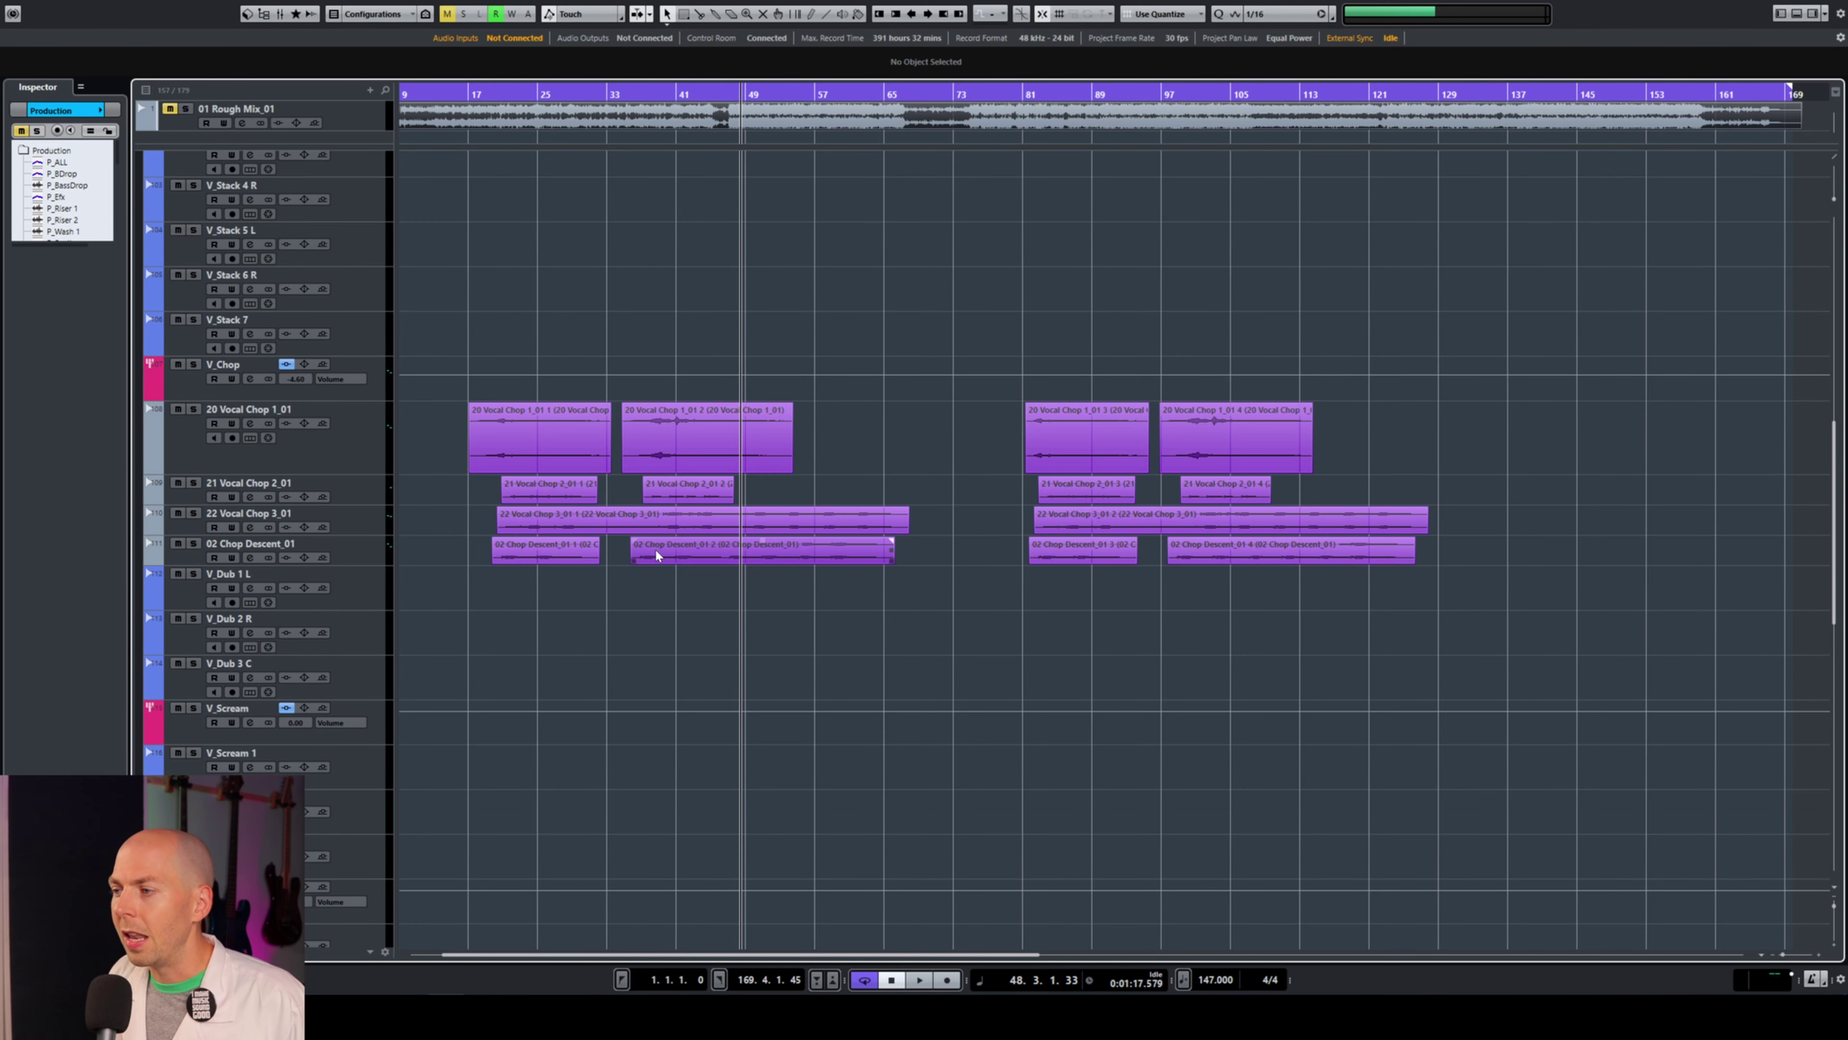
scroll(651, 571, "up", 10)
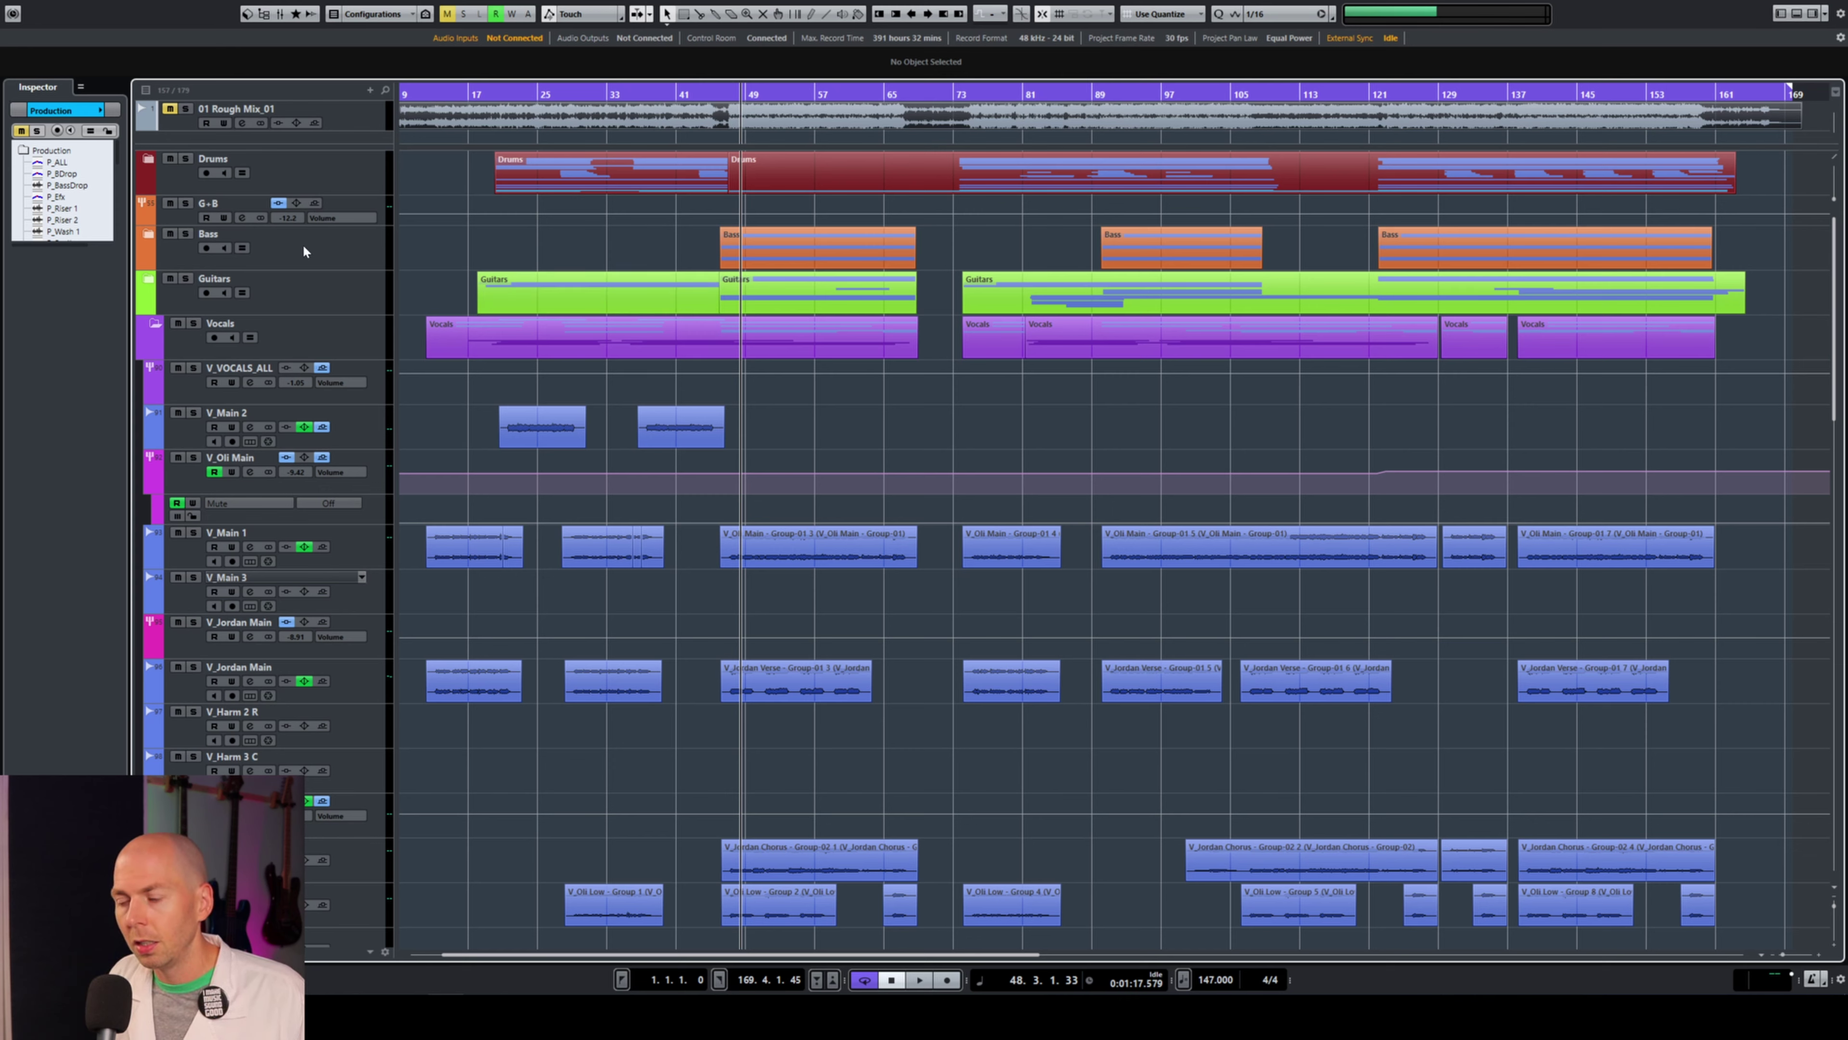
left_click(149, 279)
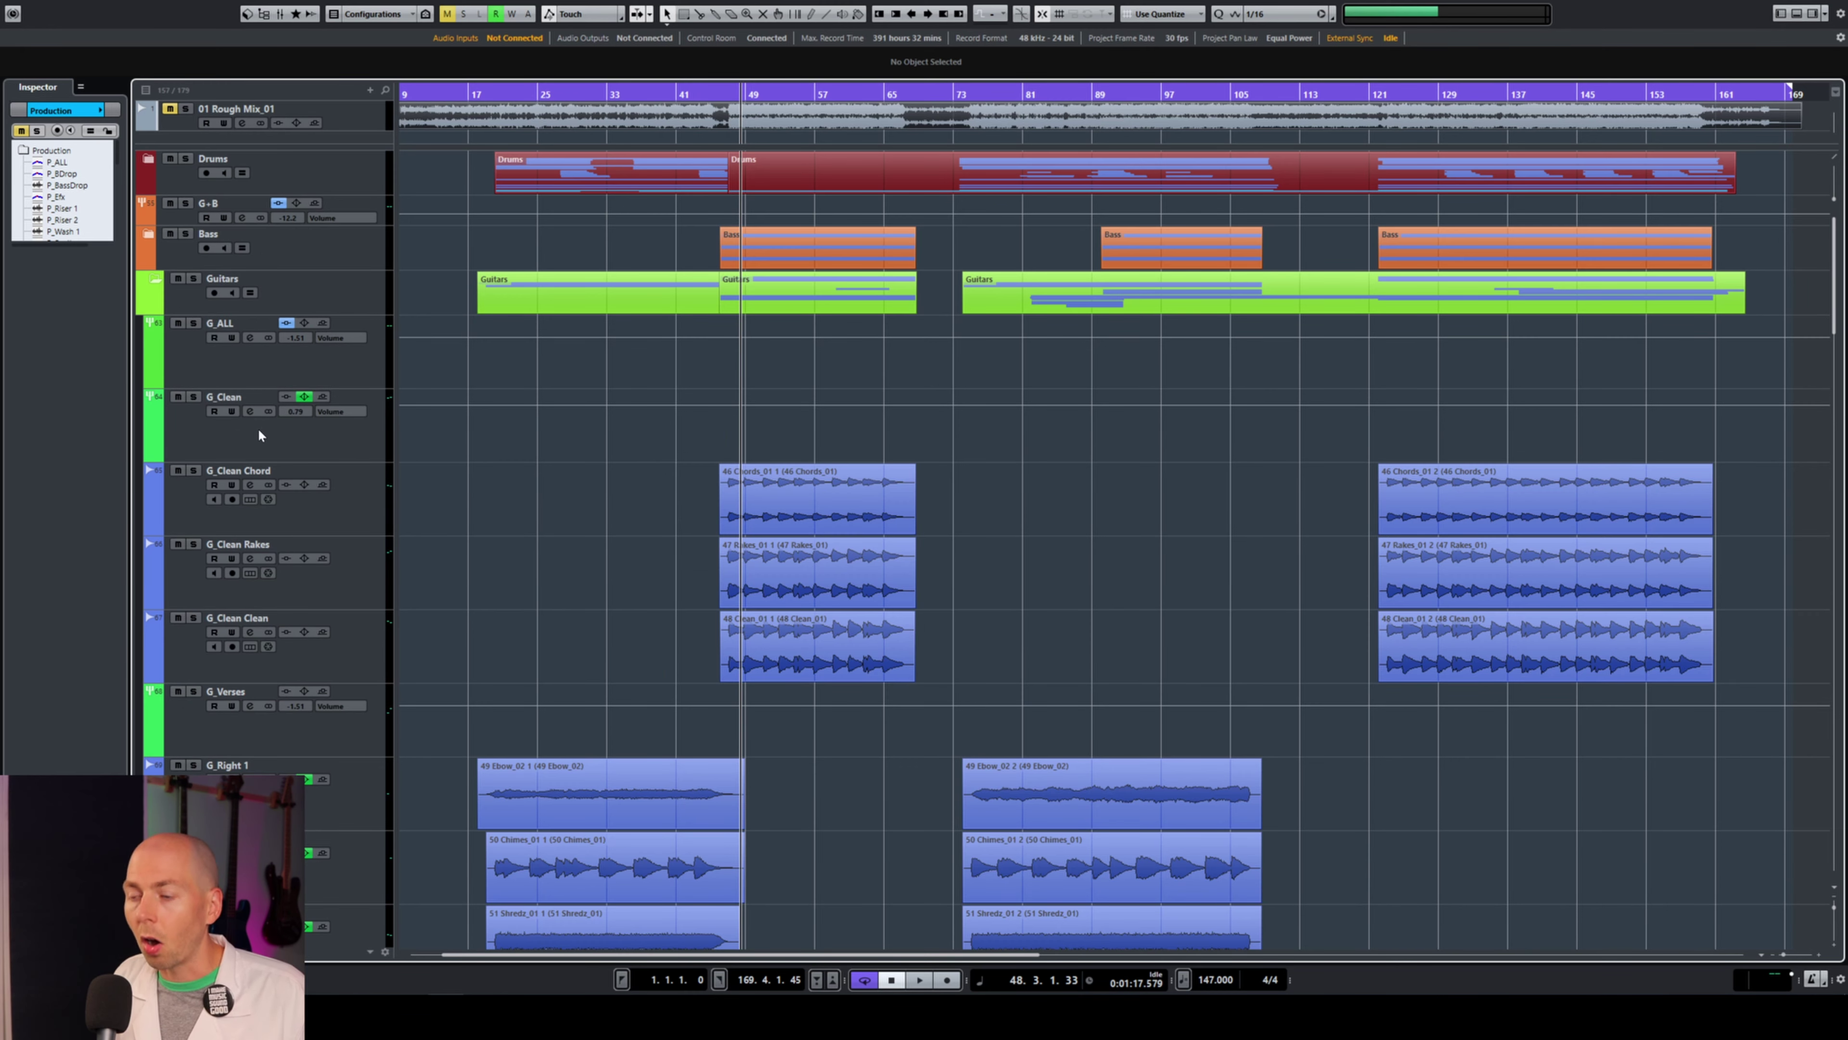
left_click(155, 284)
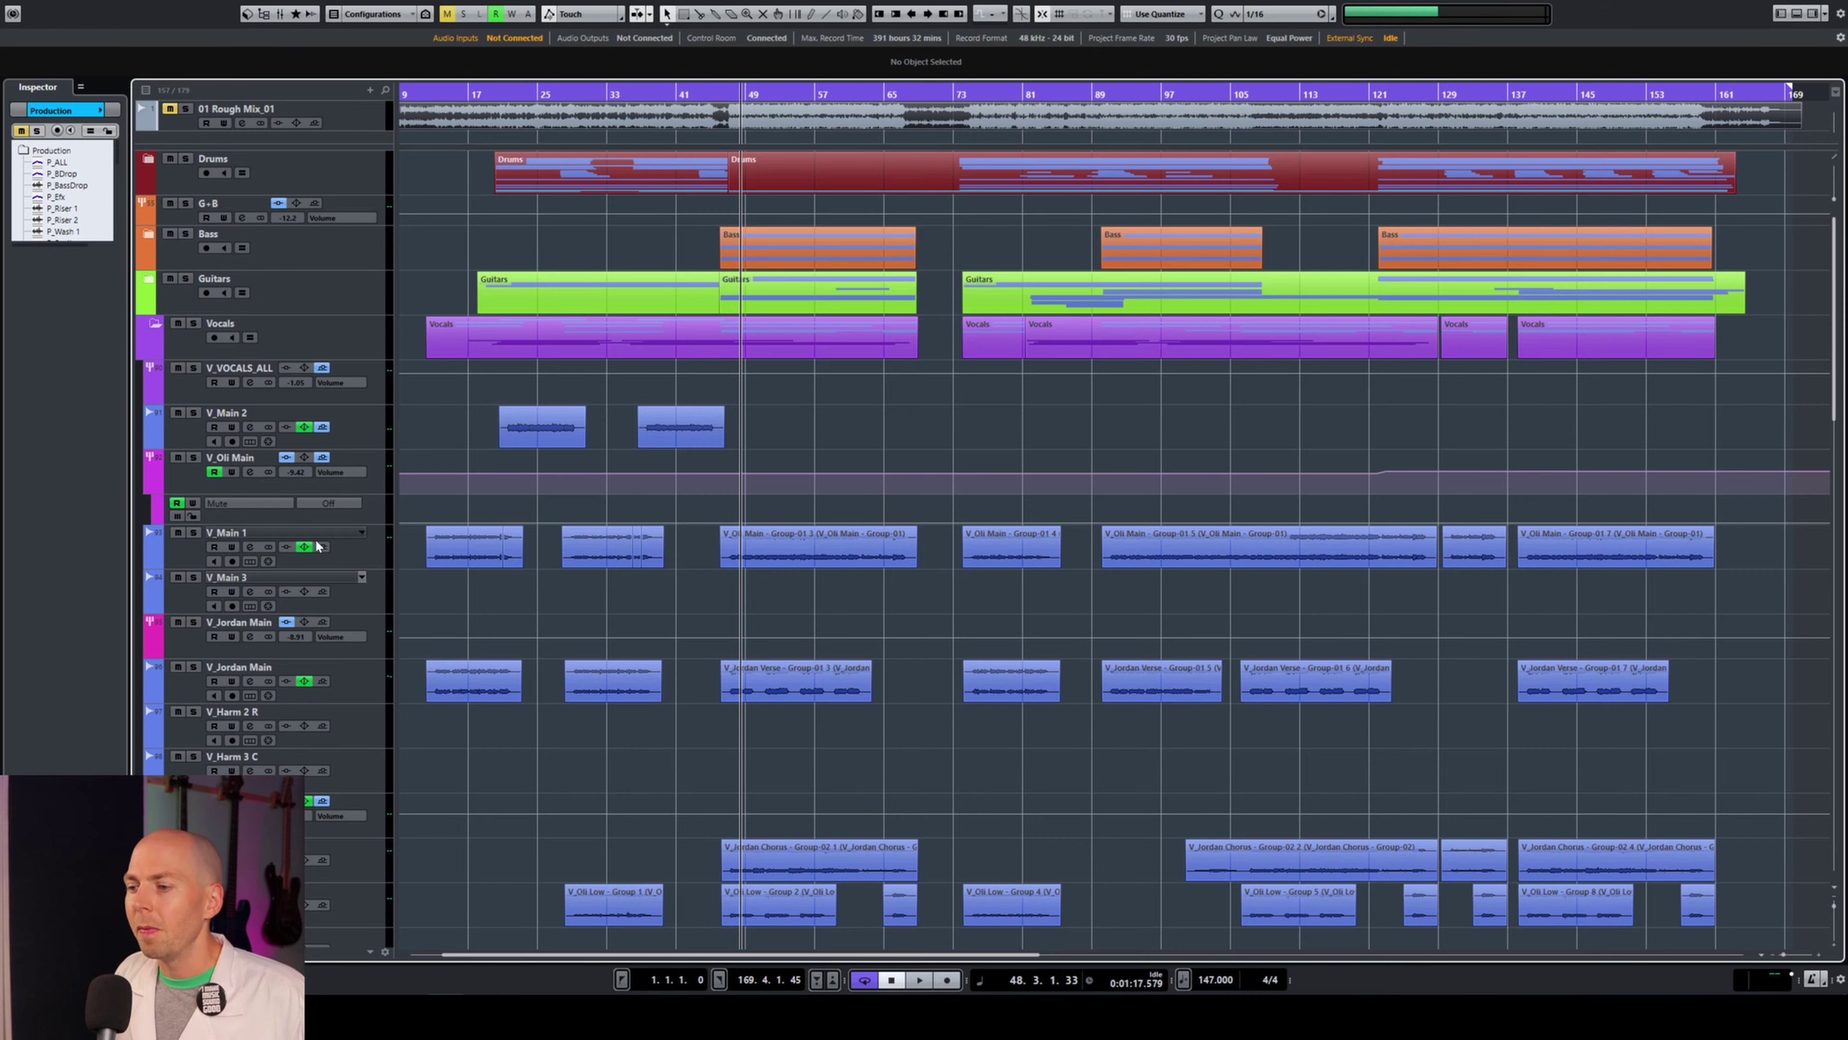
Expand the muted Production folder to show its synth, rhythm and noise tracks.
scroll(560, 694, "down", 15)
scroll(560, 694, "down", 5)
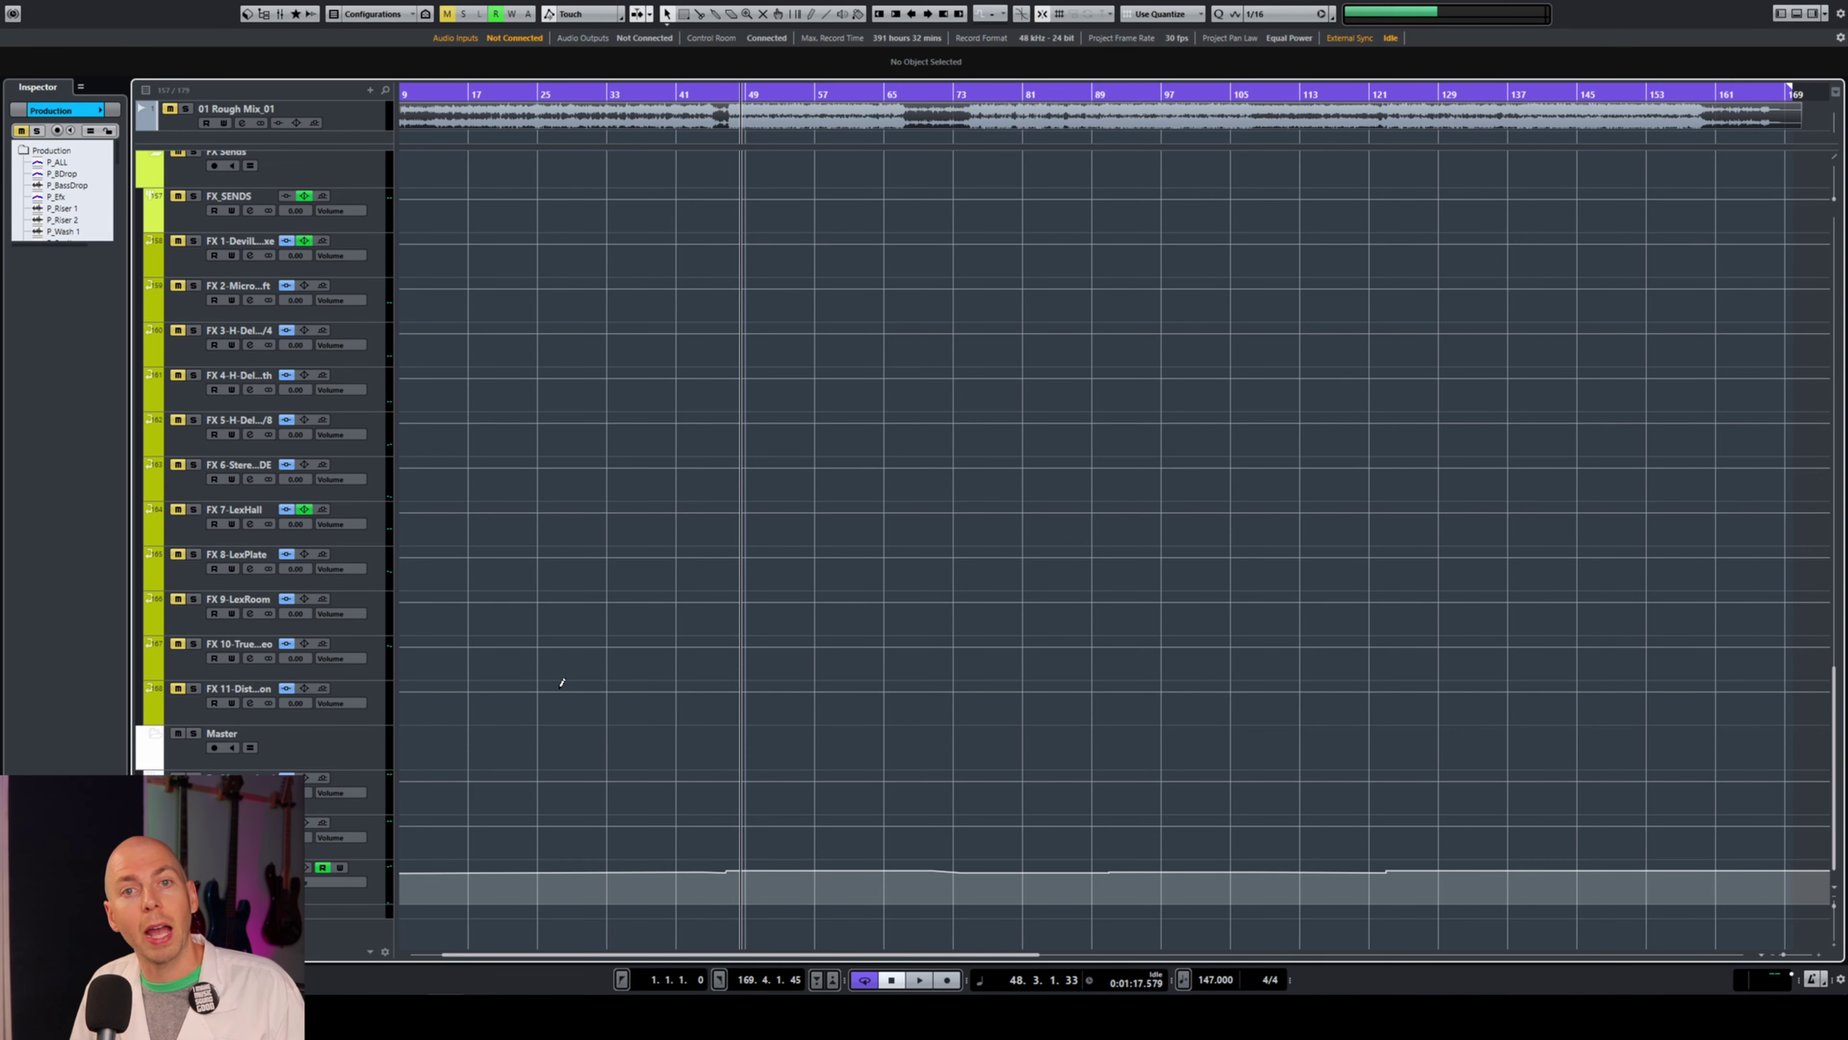
scroll(618, 557, "up", 6)
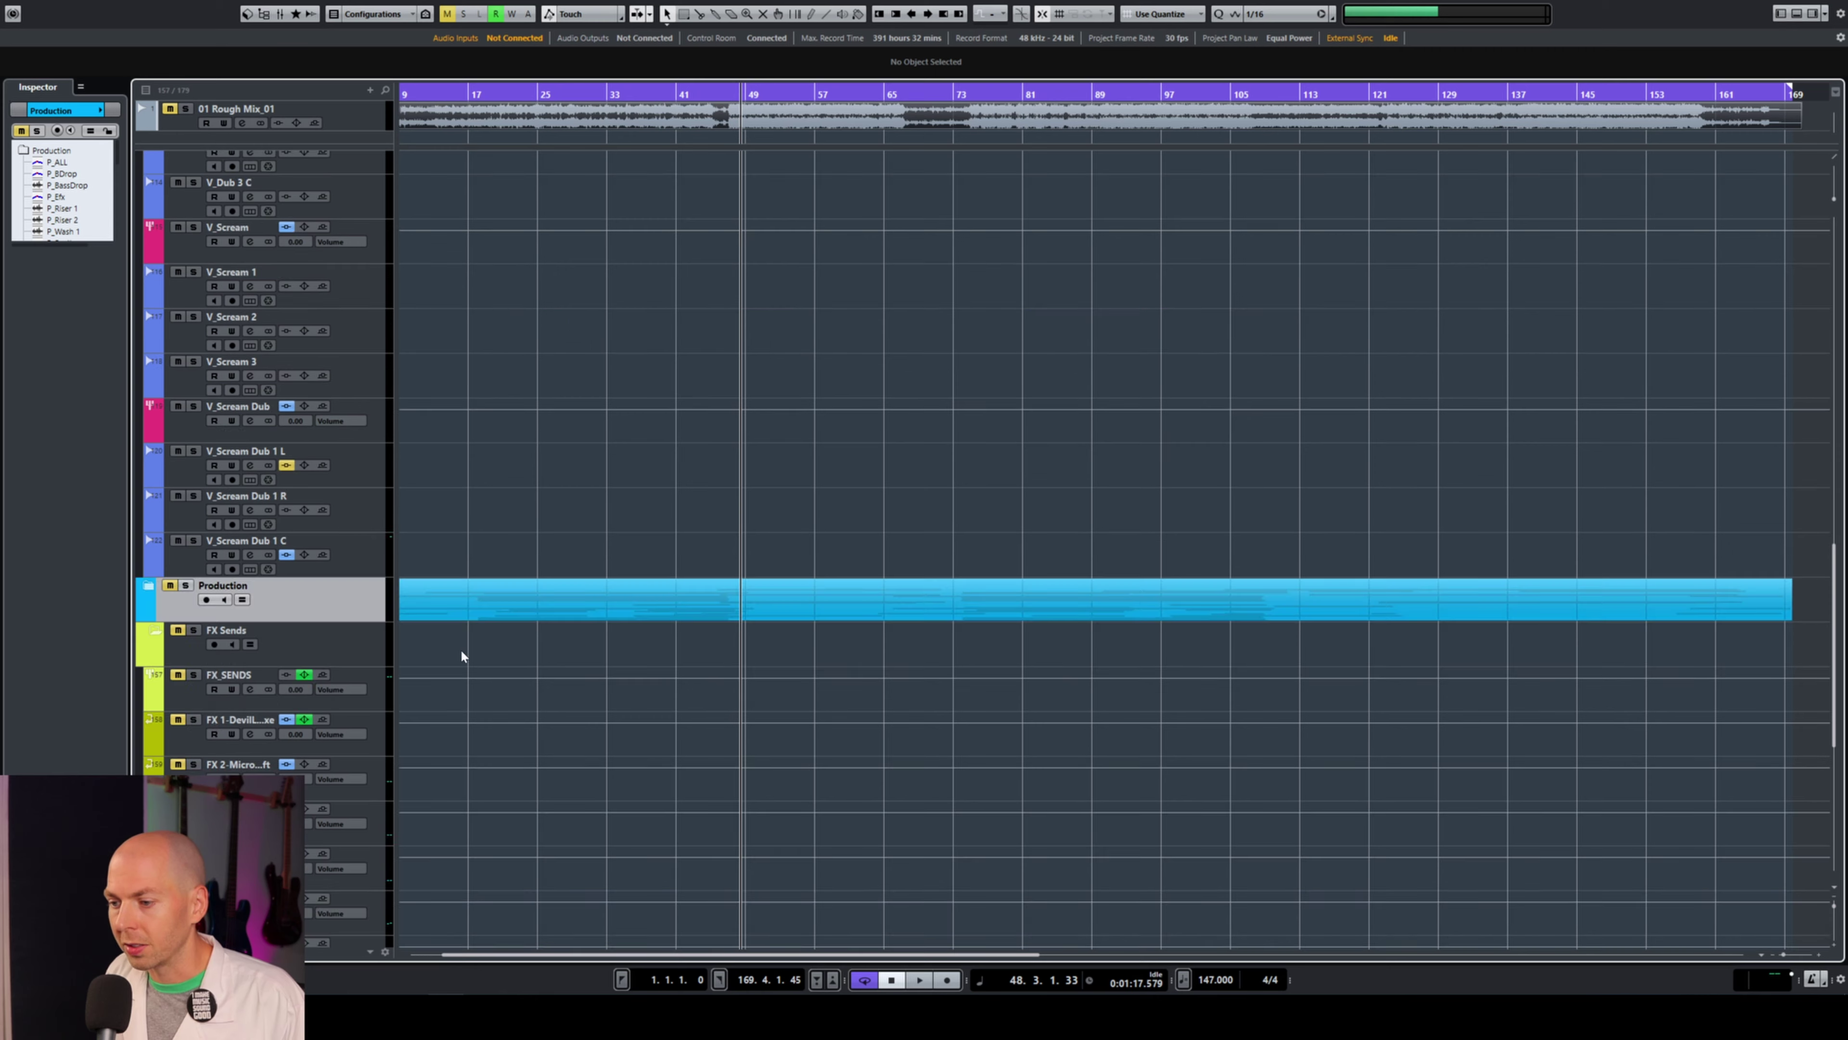
left_click(149, 591)
scroll(619, 611, "down", 5)
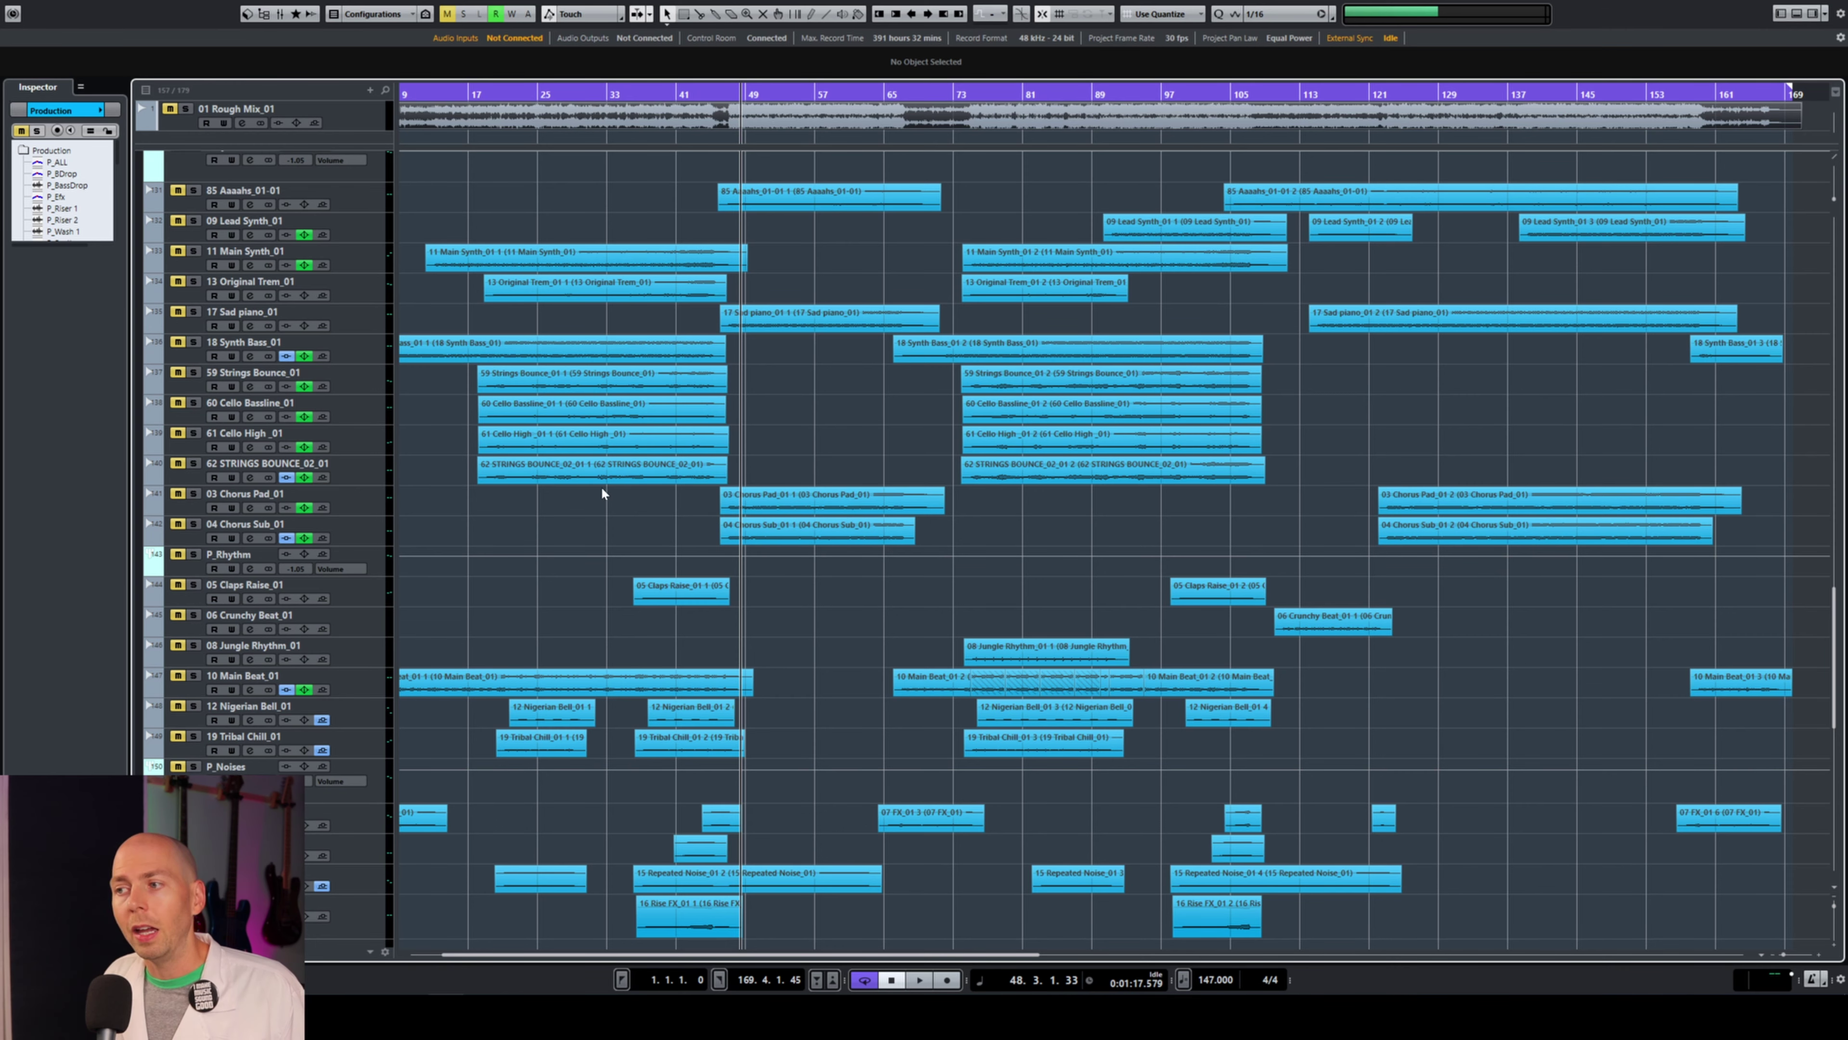
Show the basic track settings of 11 Main Synth_01 and lower its volume to about -4 dB.
scroll(600, 481, "up", 3)
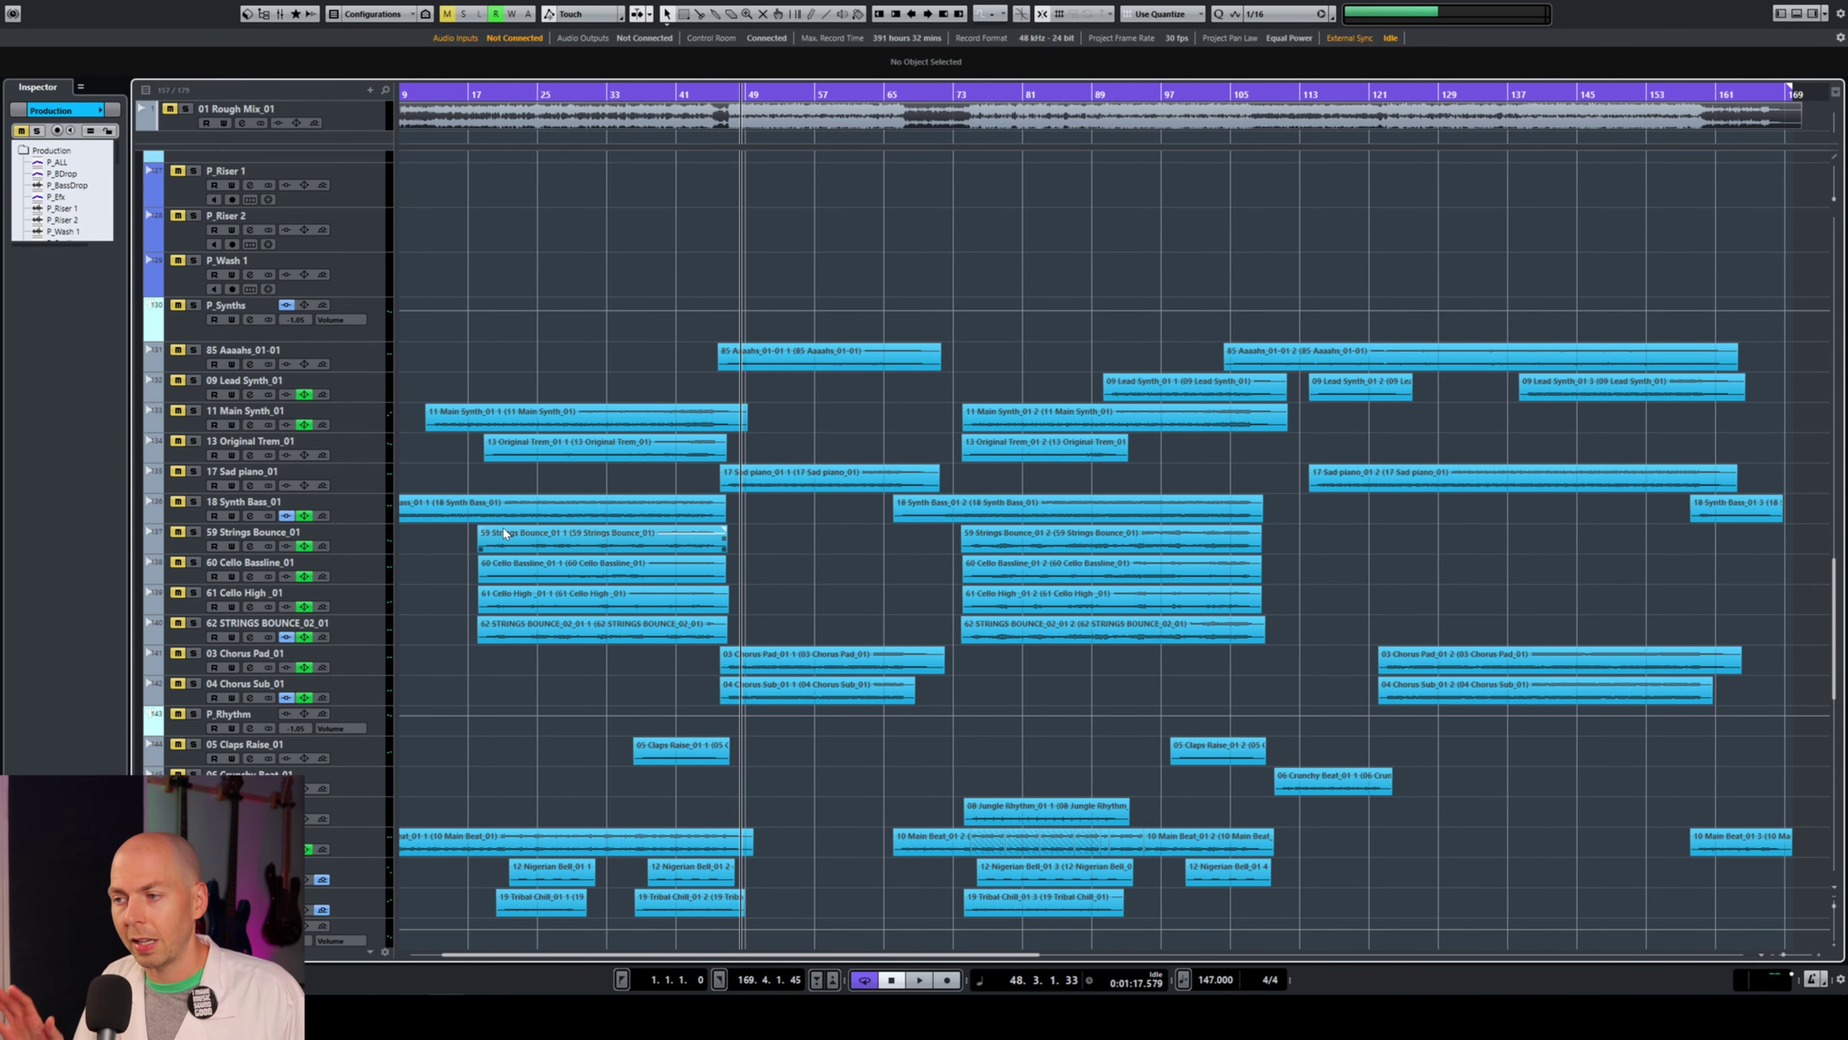
scroll(503, 527, "up", 15)
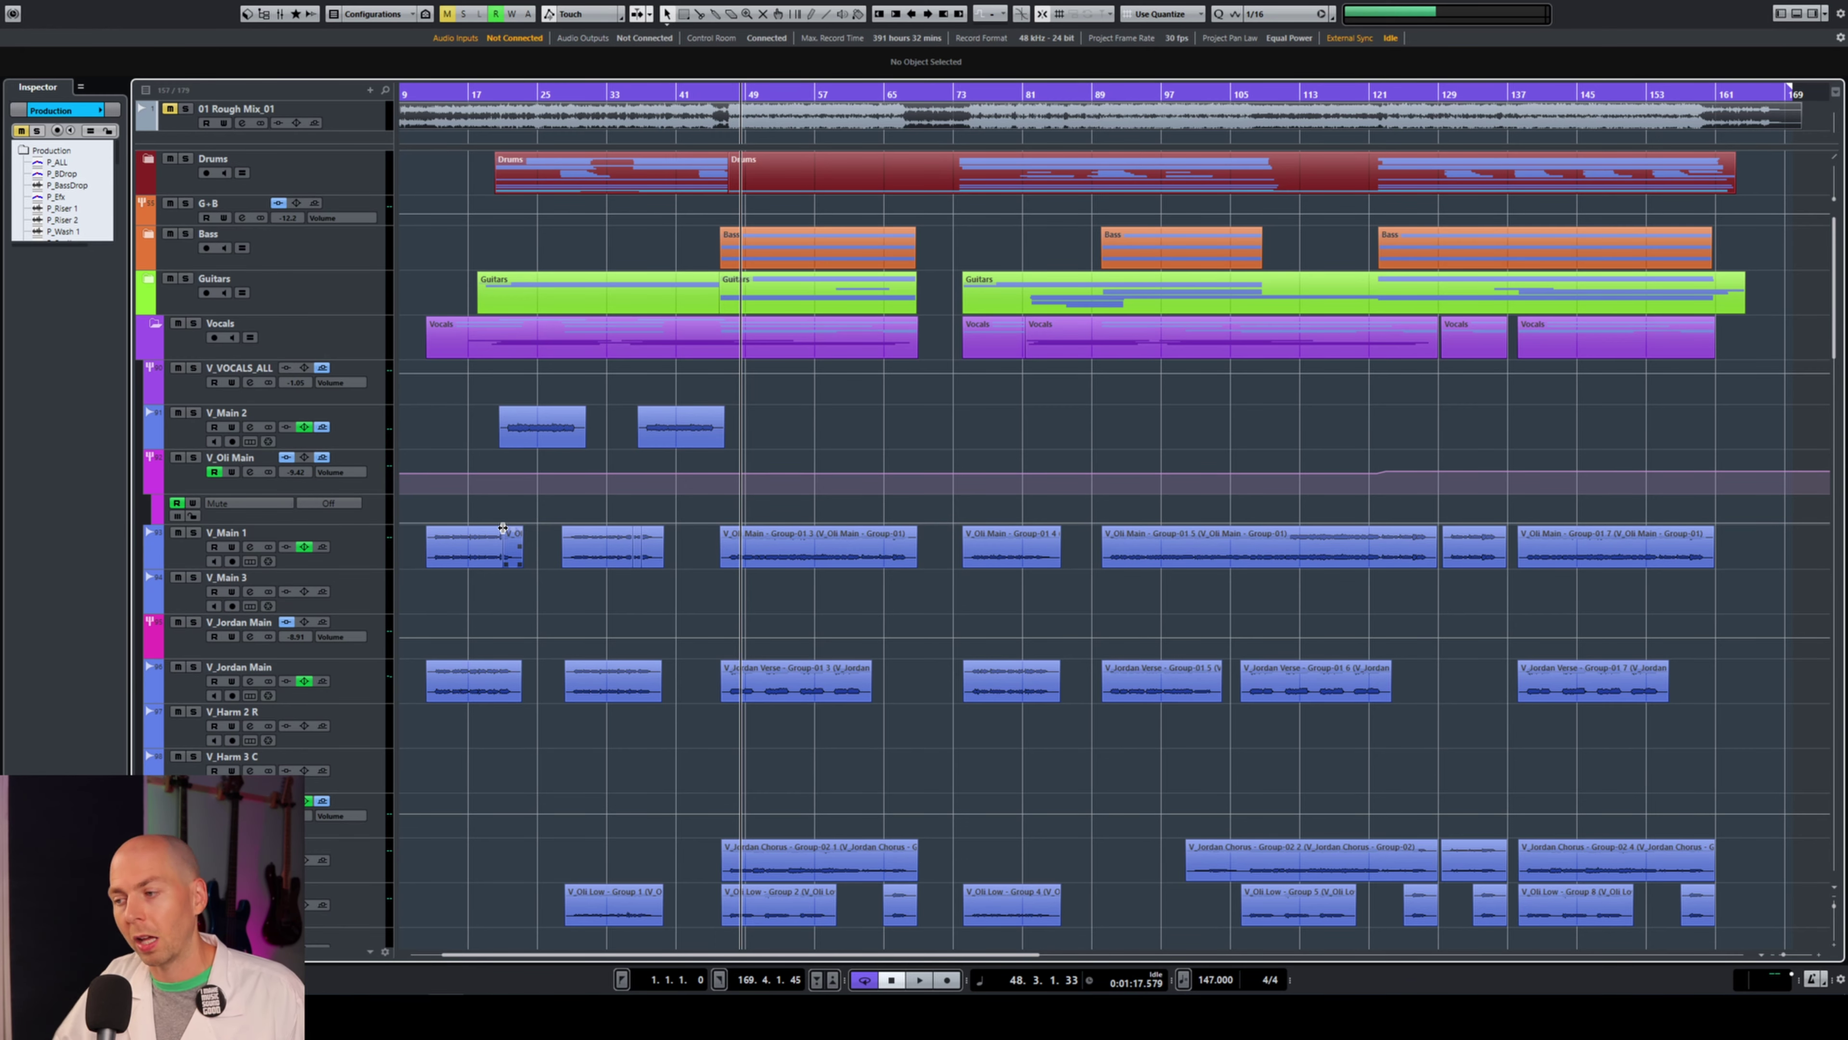
scroll(503, 527, "down", 15)
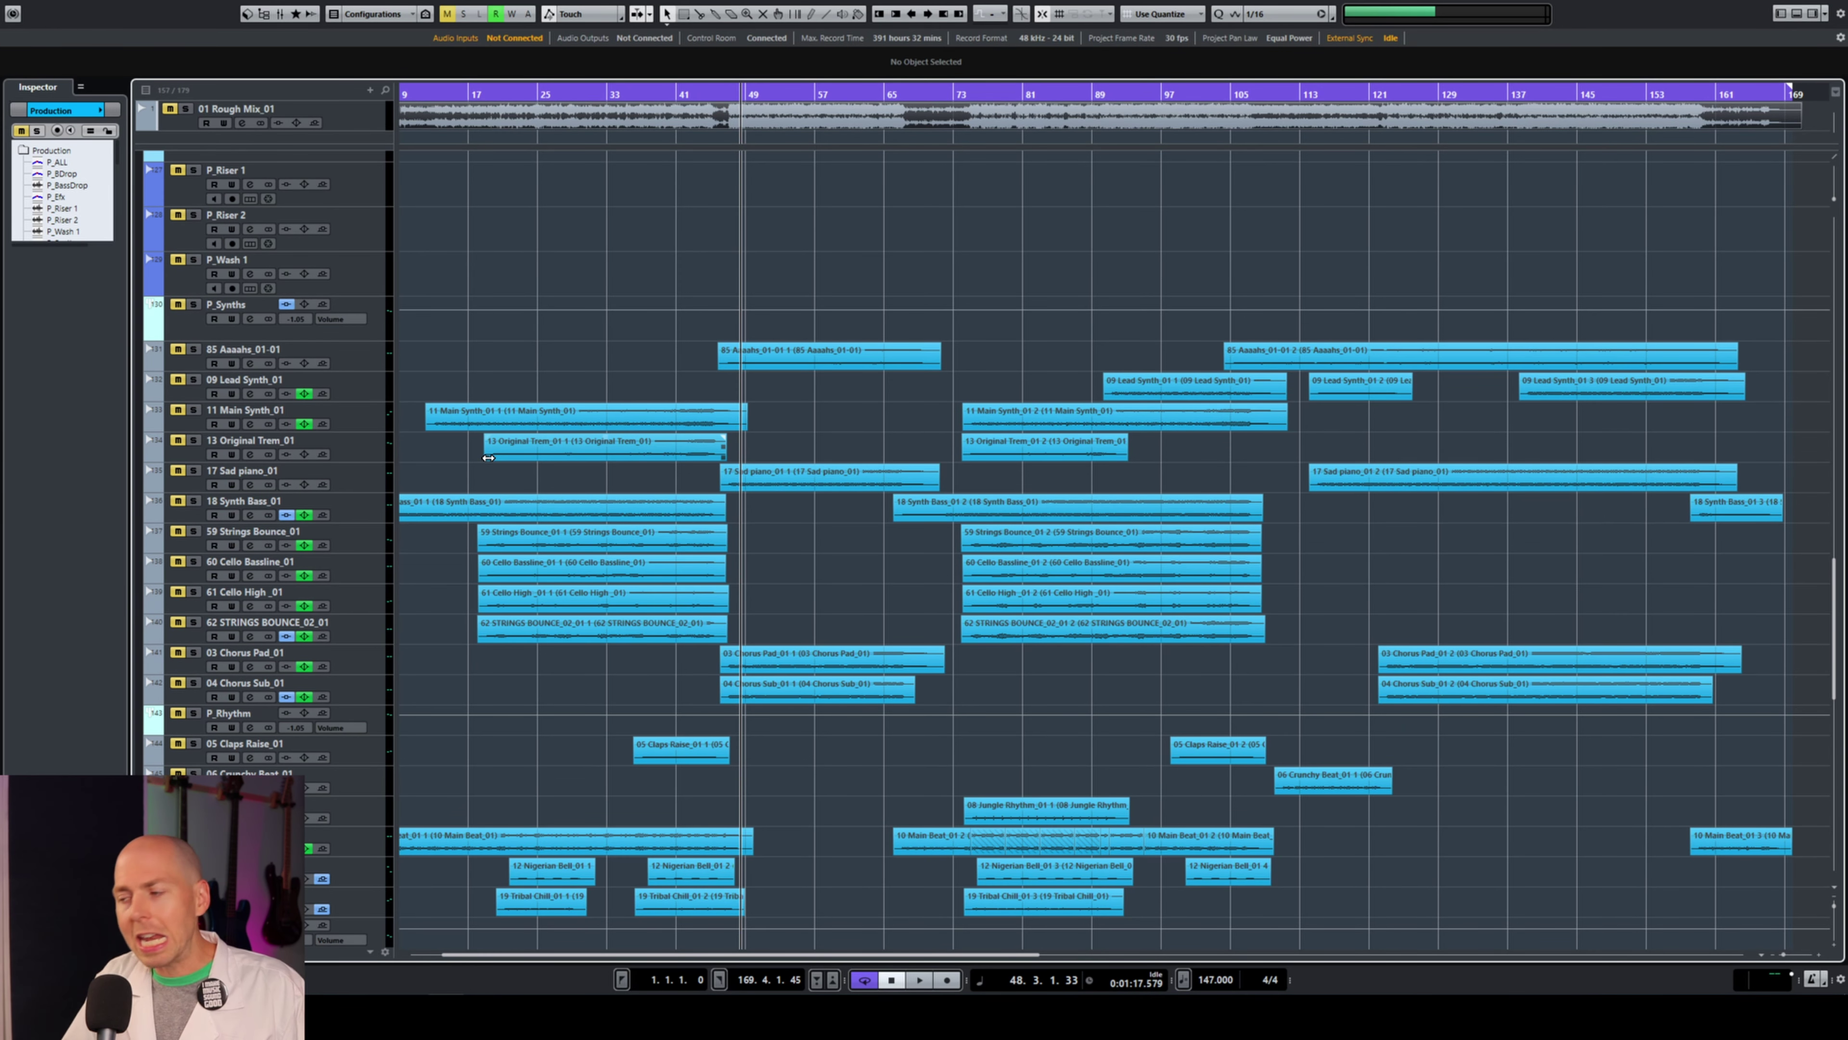
scroll(802, 560, "up", 15)
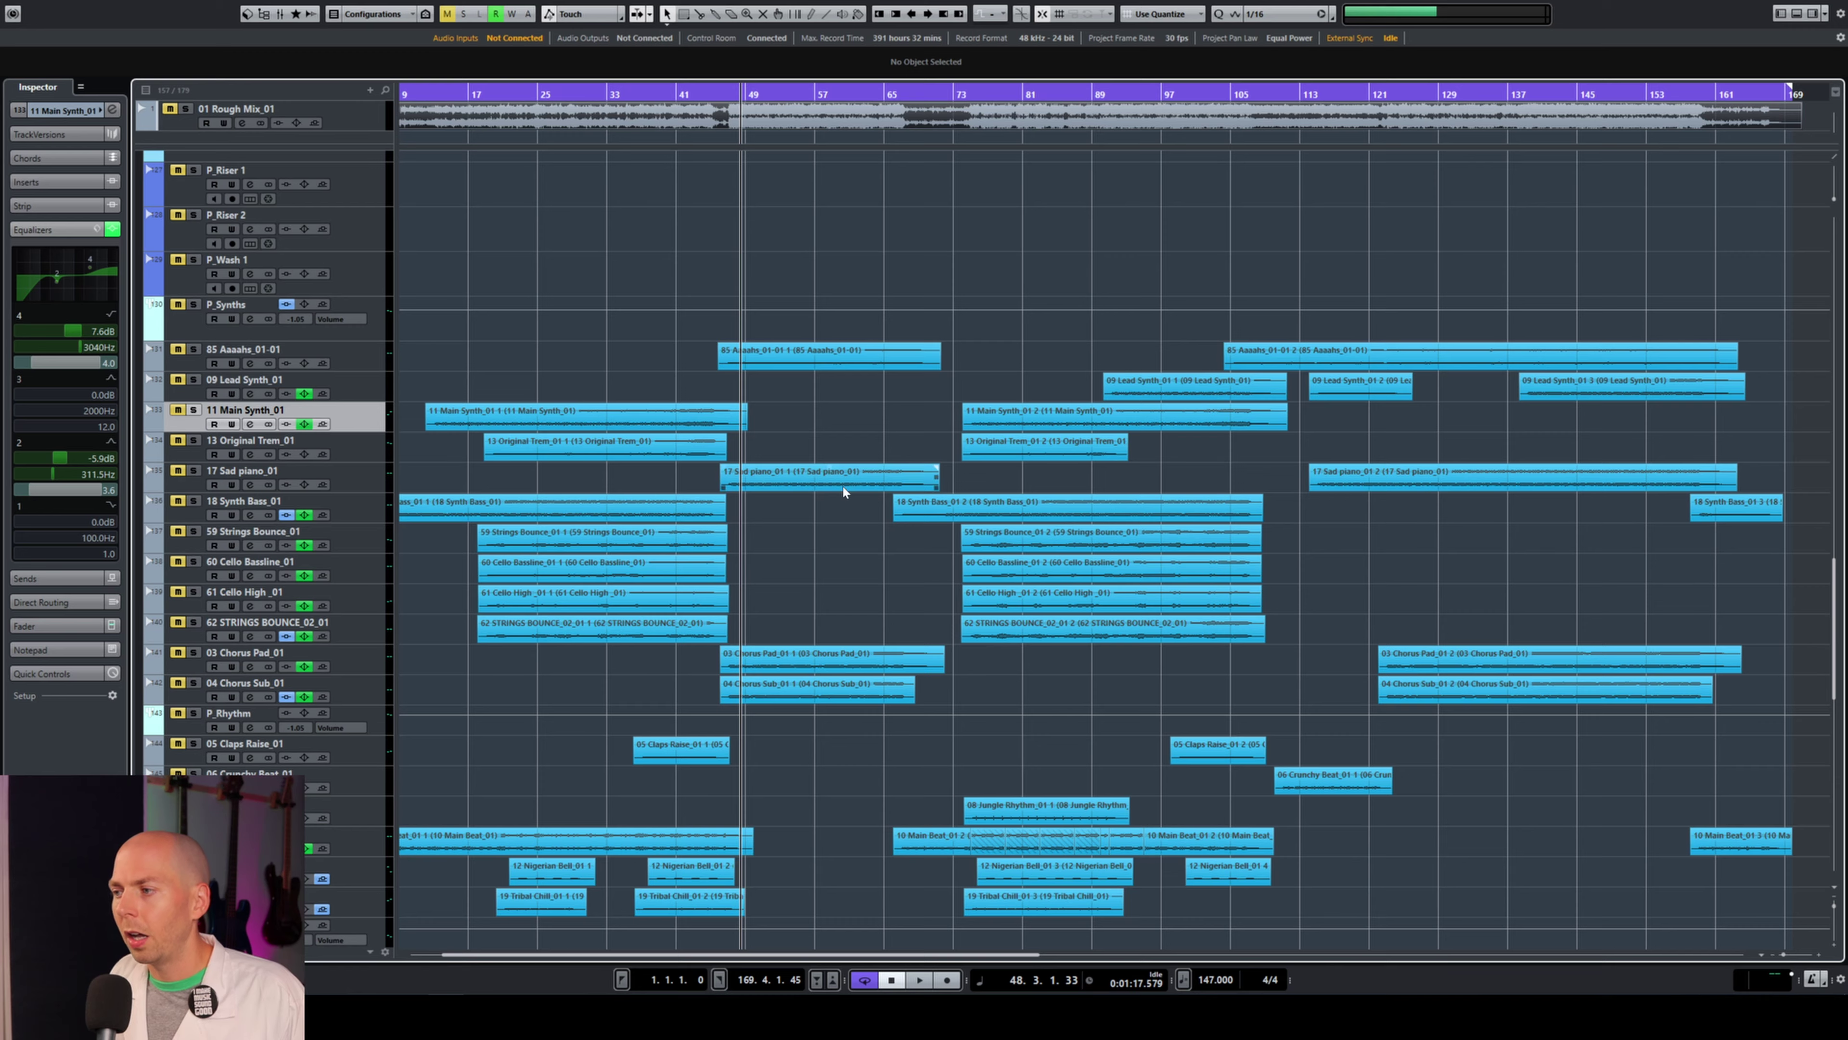
scroll(545, 563, "down", 5)
scroll(545, 562, "up", 5)
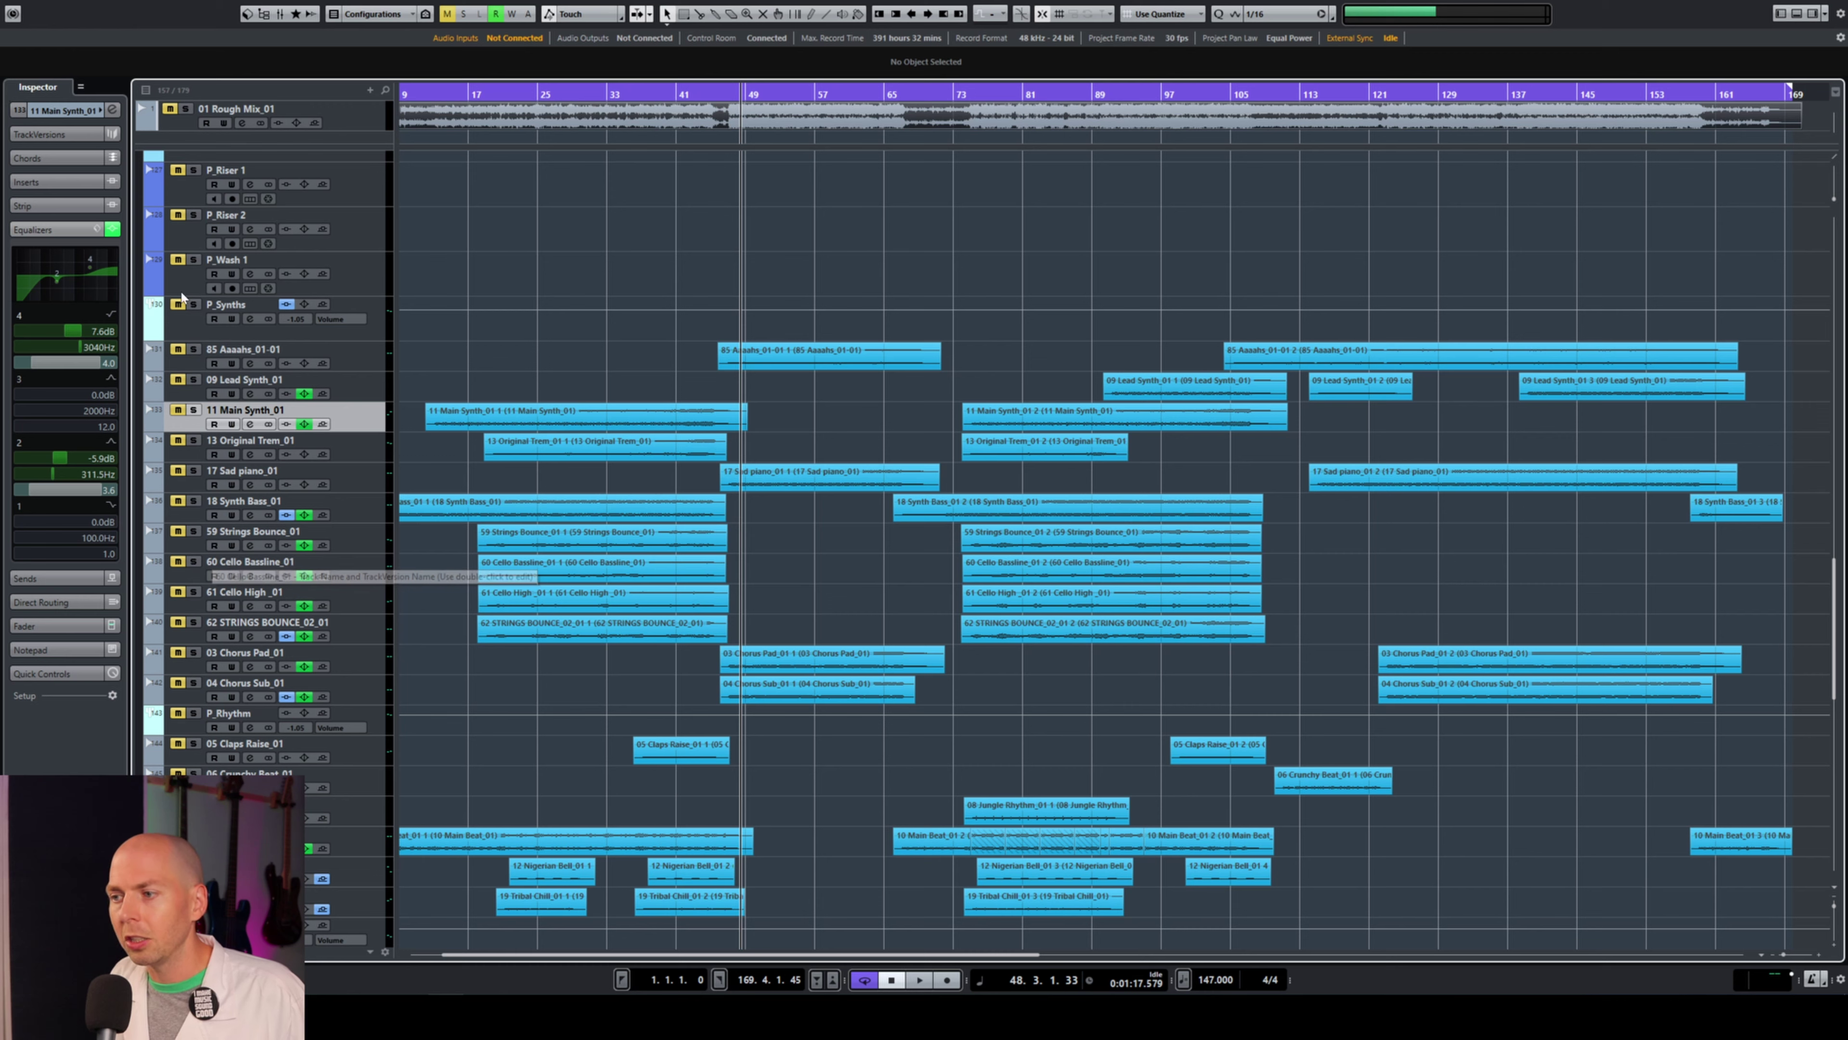
left_click(70, 104)
left_click_drag(87, 179, 92, 178)
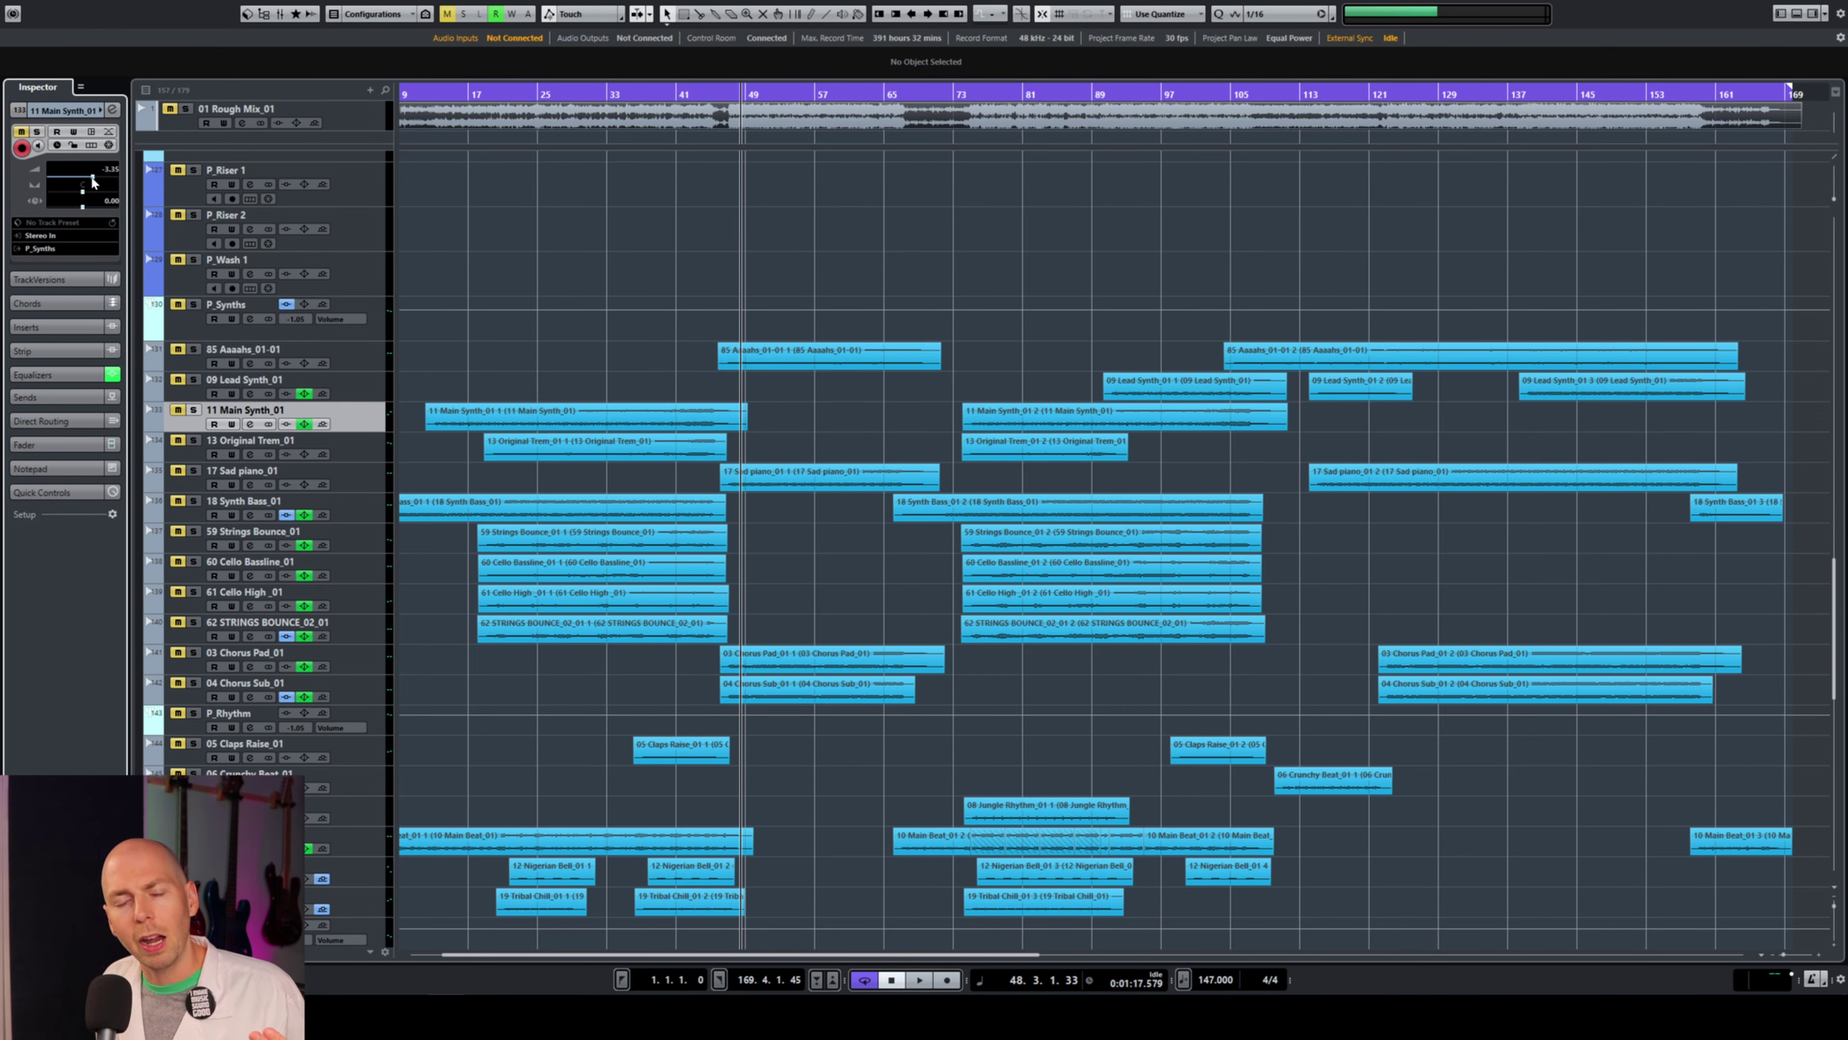
left_click_drag(92, 177, 92, 177)
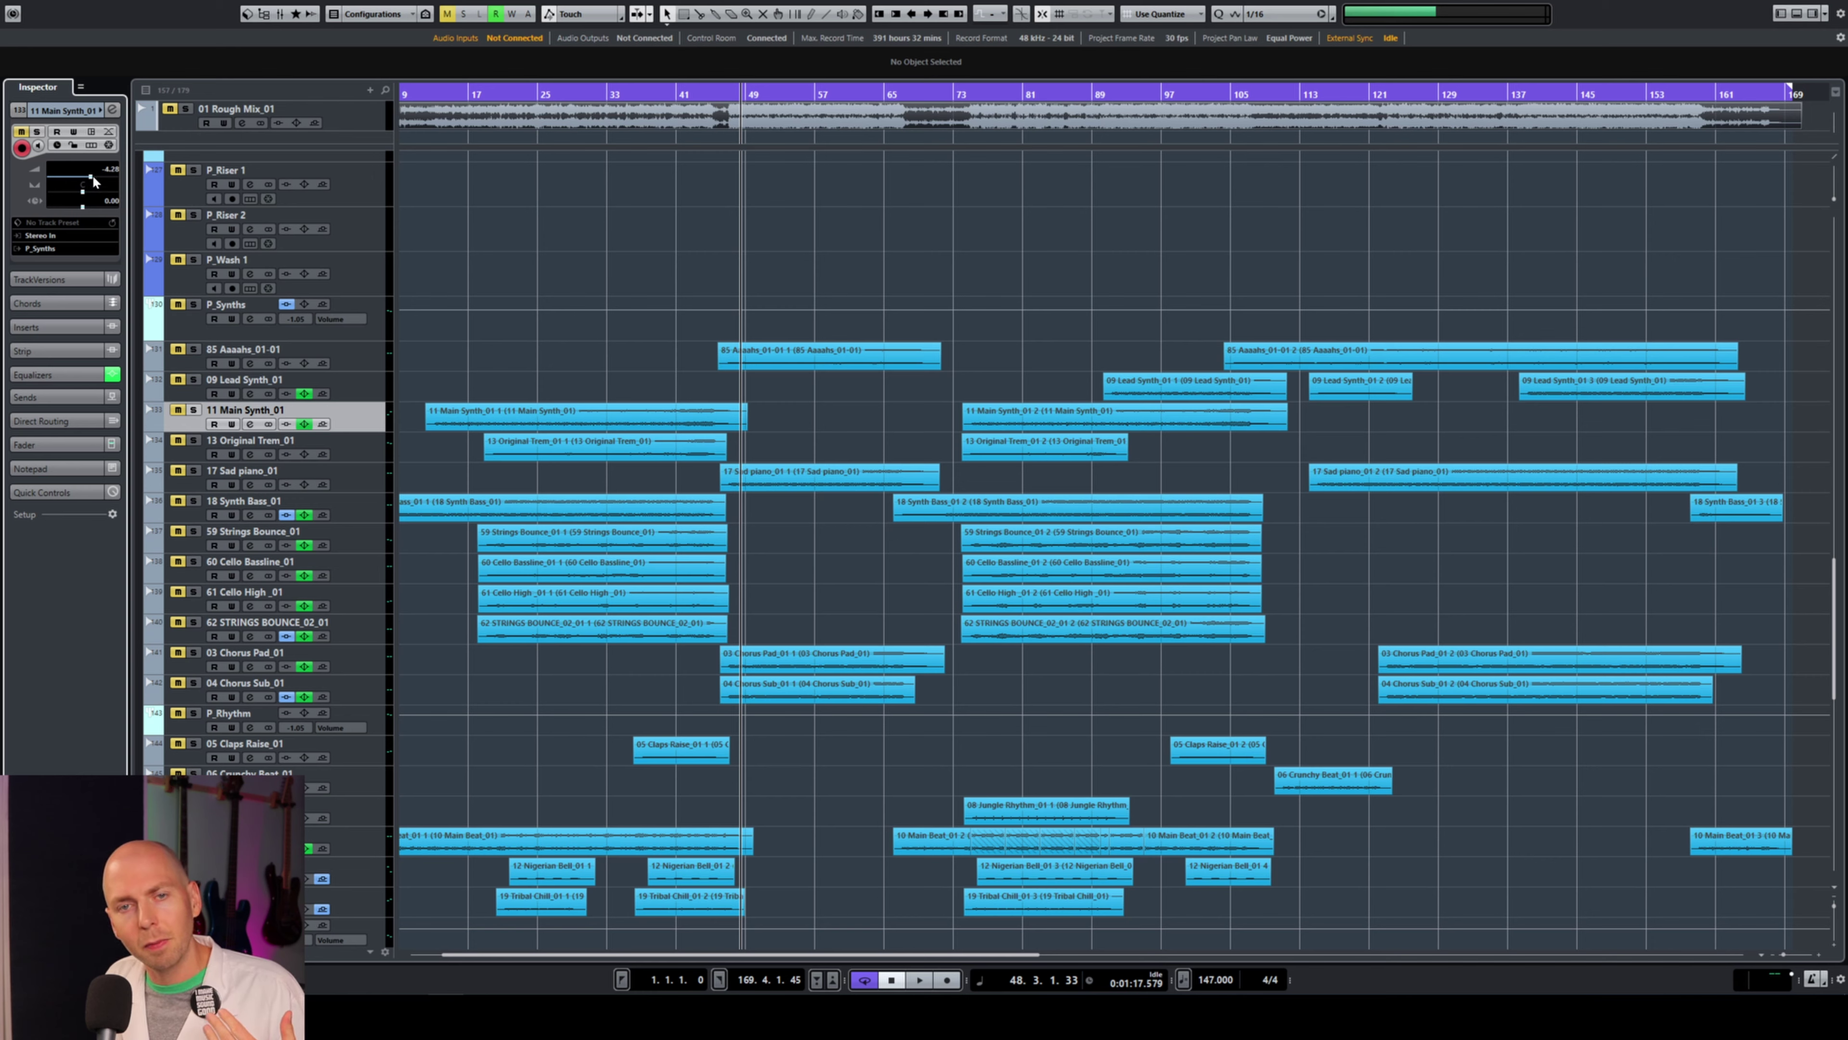
Show the equalizer settings of the 09 Lead Synth_01 track.
left_click(338, 451)
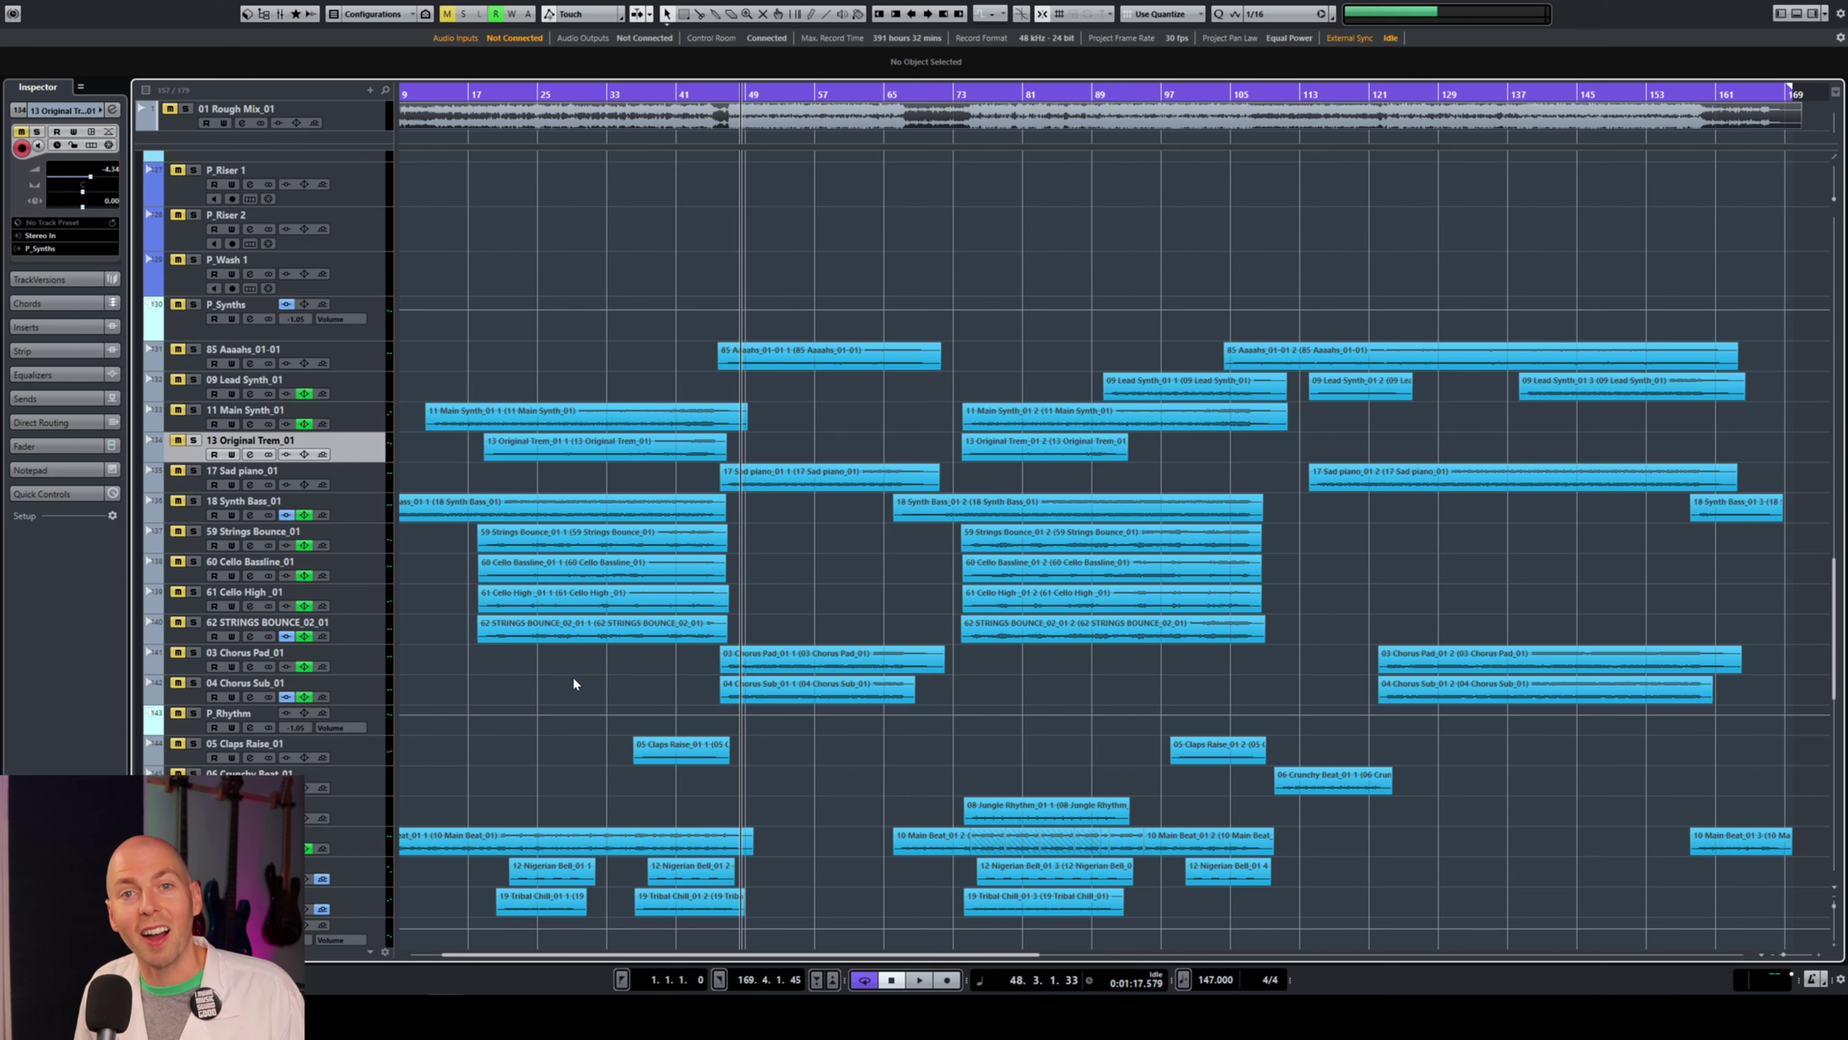
left_click(374, 409)
left_click(367, 386)
left_click(51, 373)
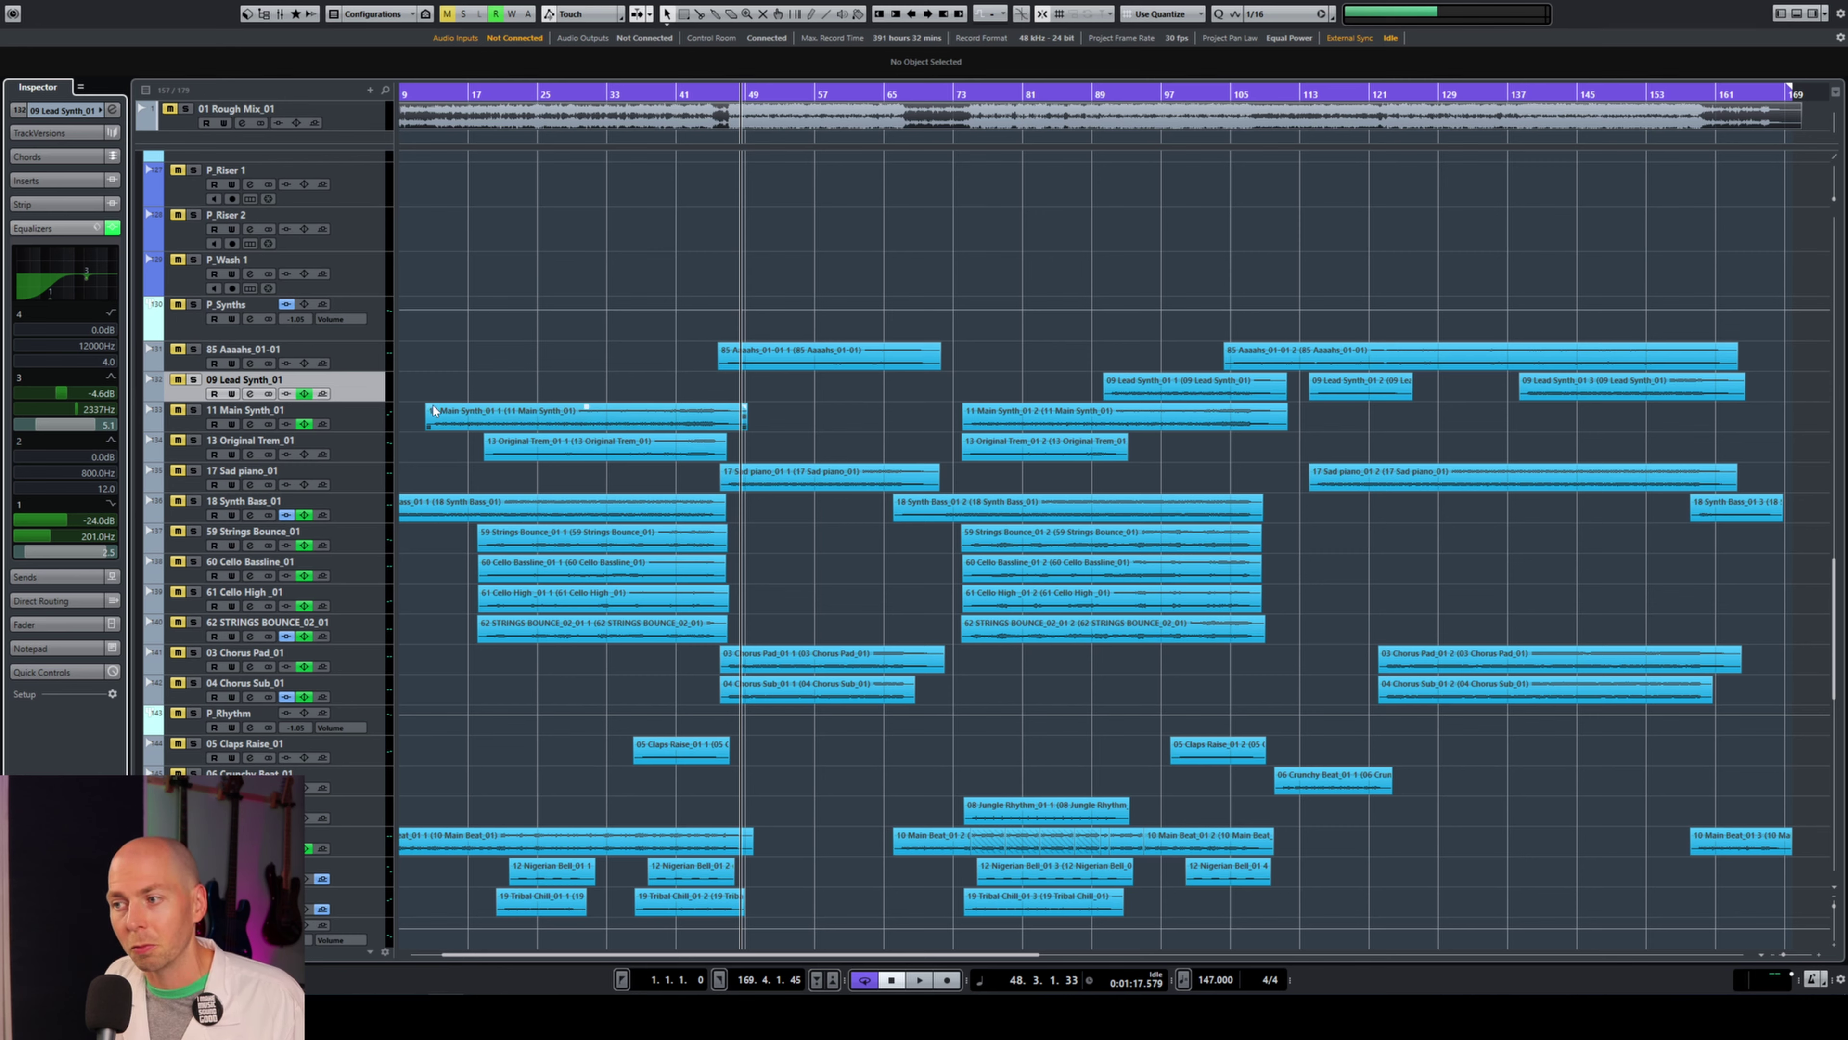
Review the equalizer settings of 11 Main Synth_01, 13 Original Trem_01, 18 Synth Bass_01 and 59 Strings Bounce_01 in turn.
left_click(347, 426)
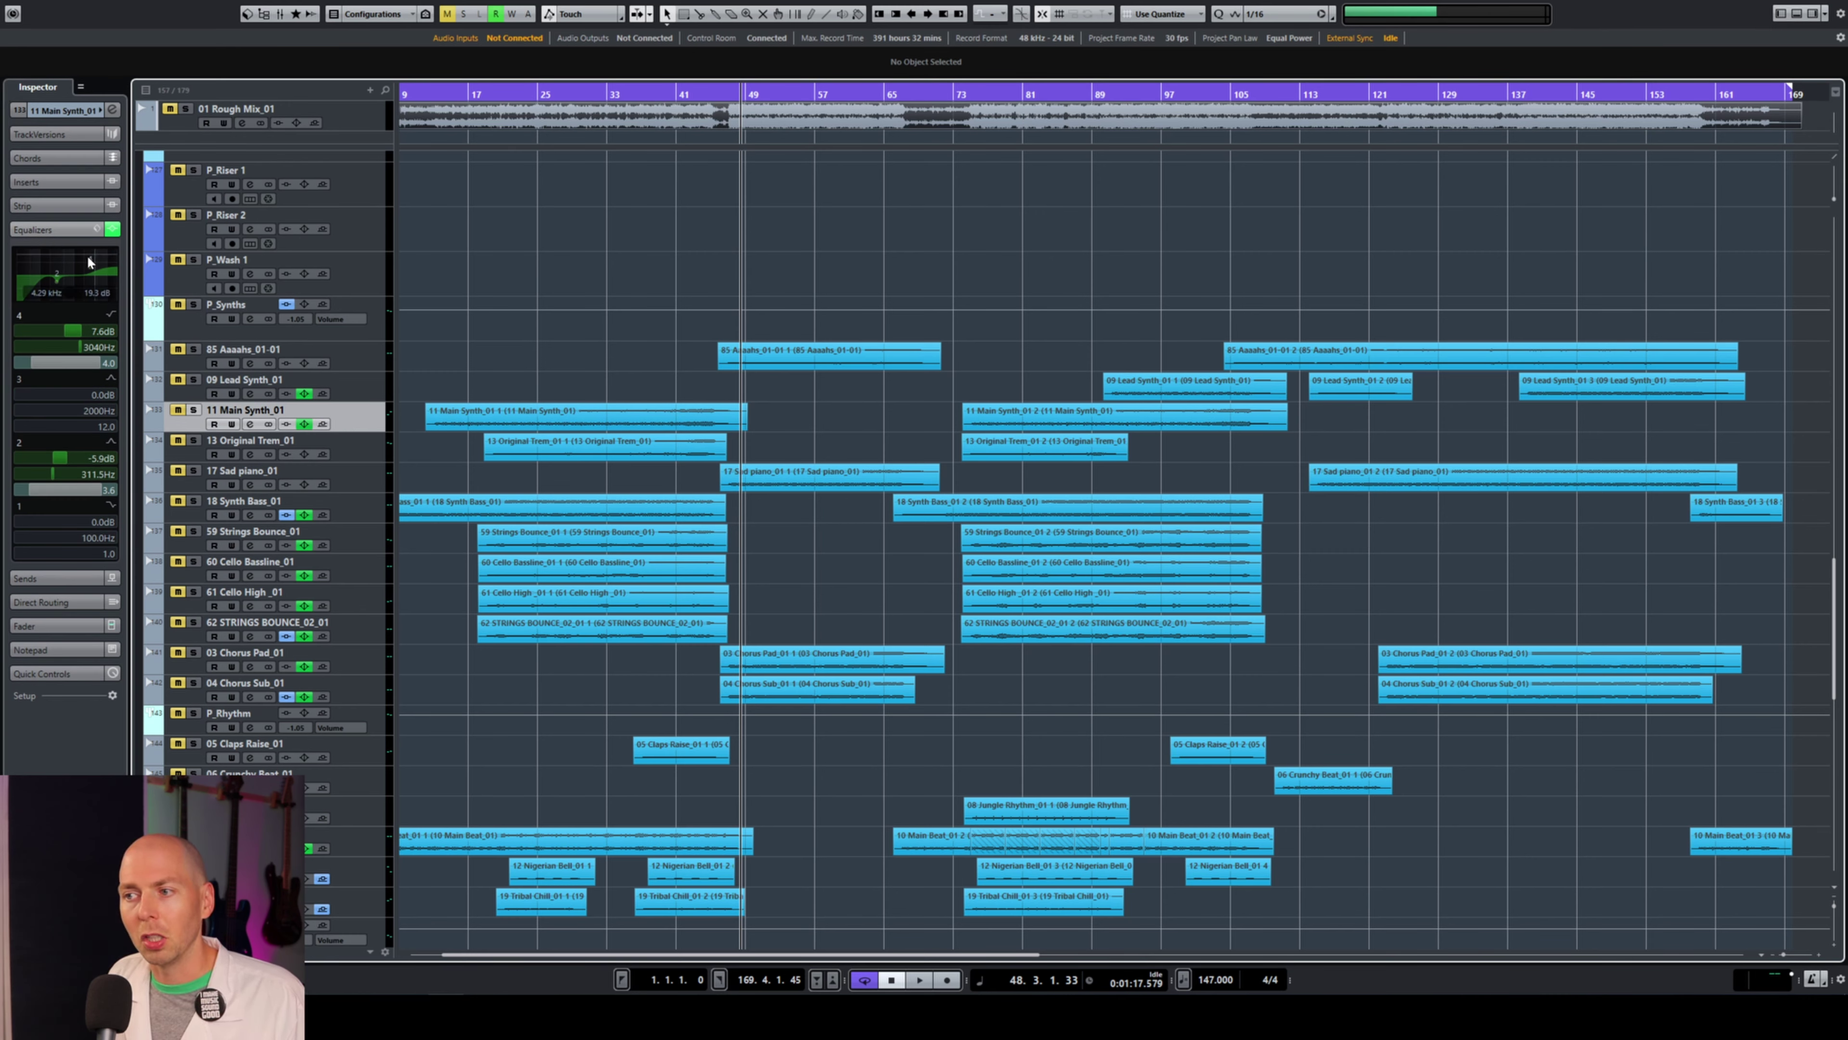
left_click(356, 440)
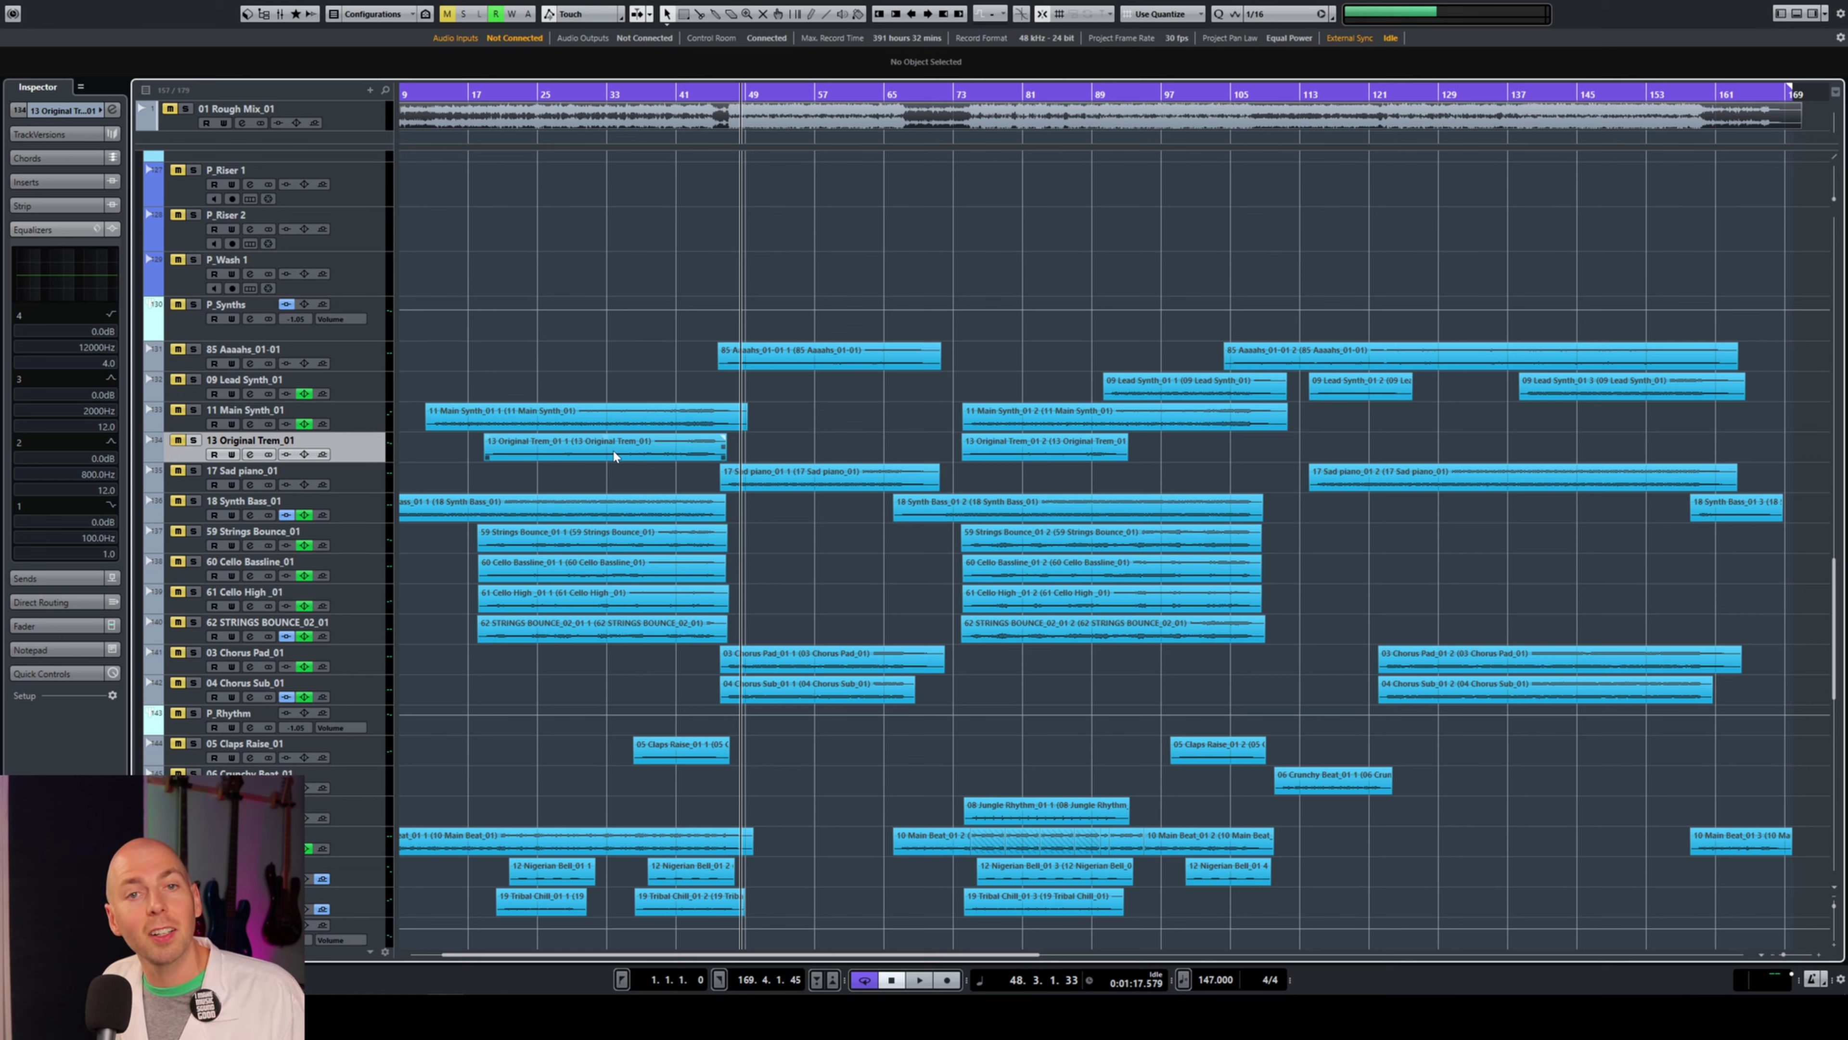
left_click(360, 516)
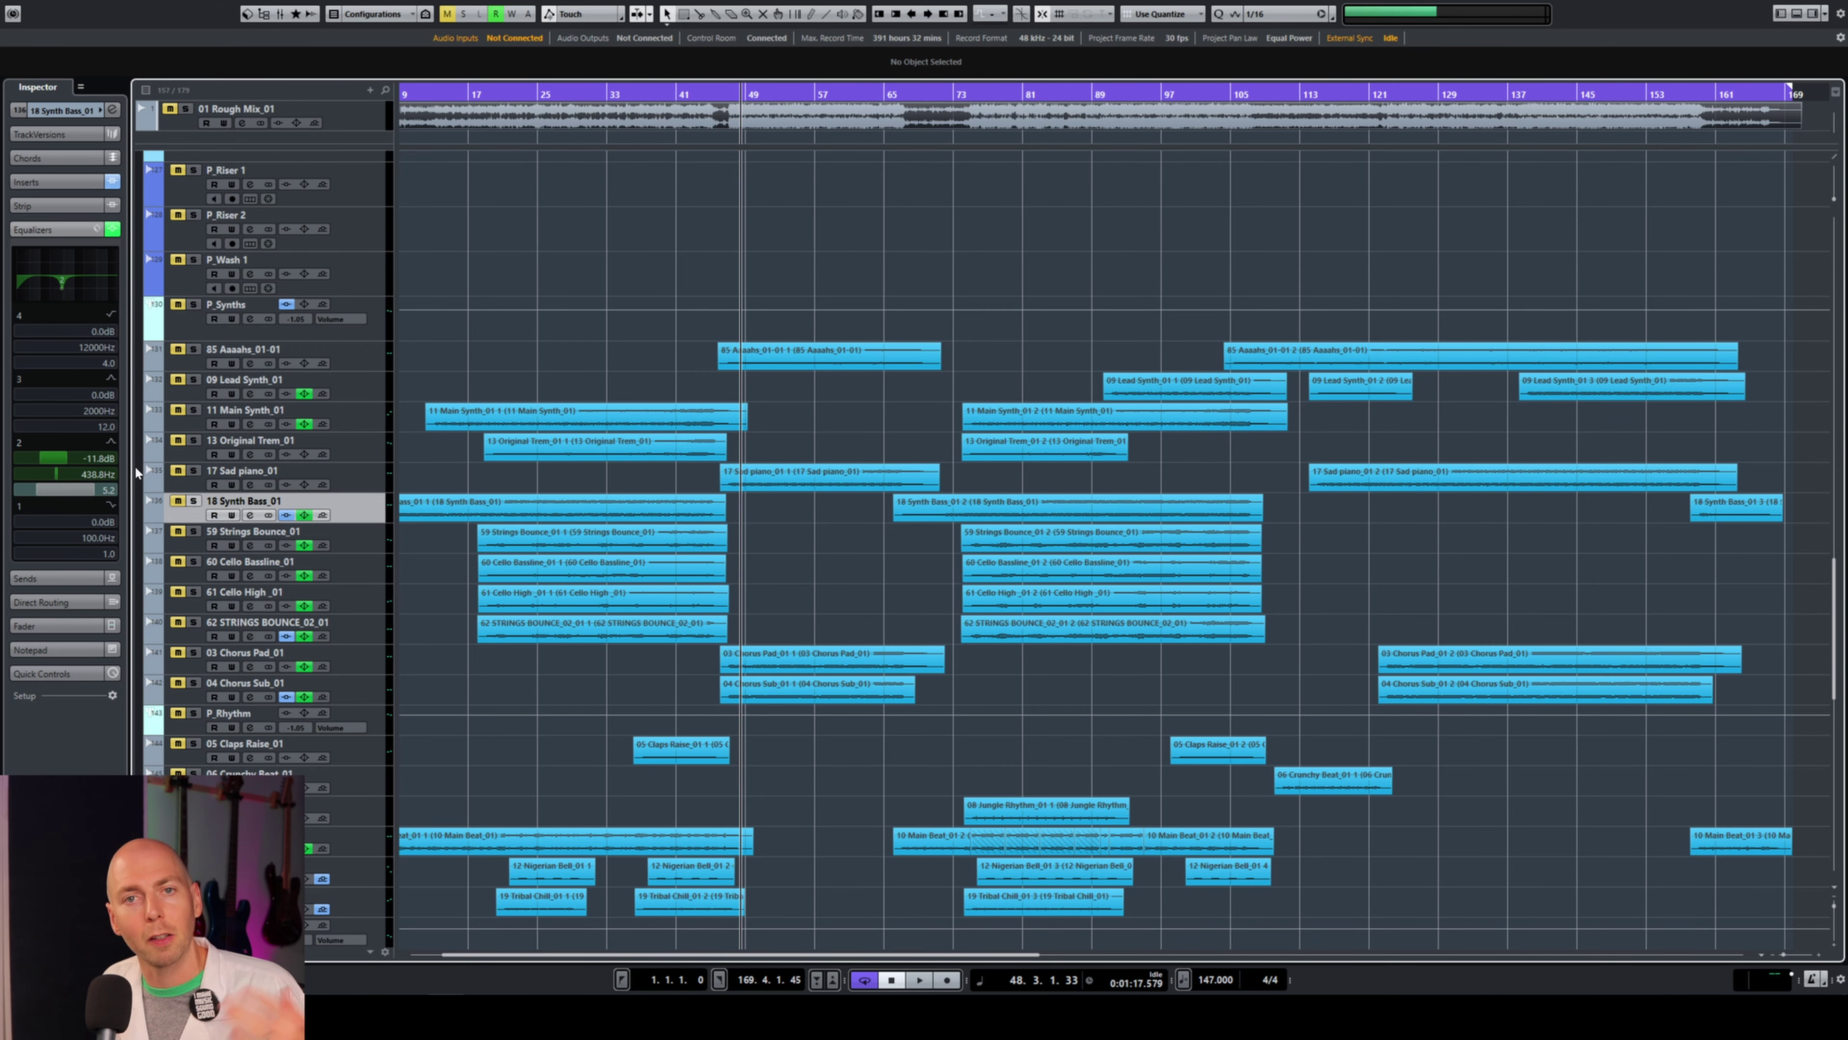
left_click(364, 541)
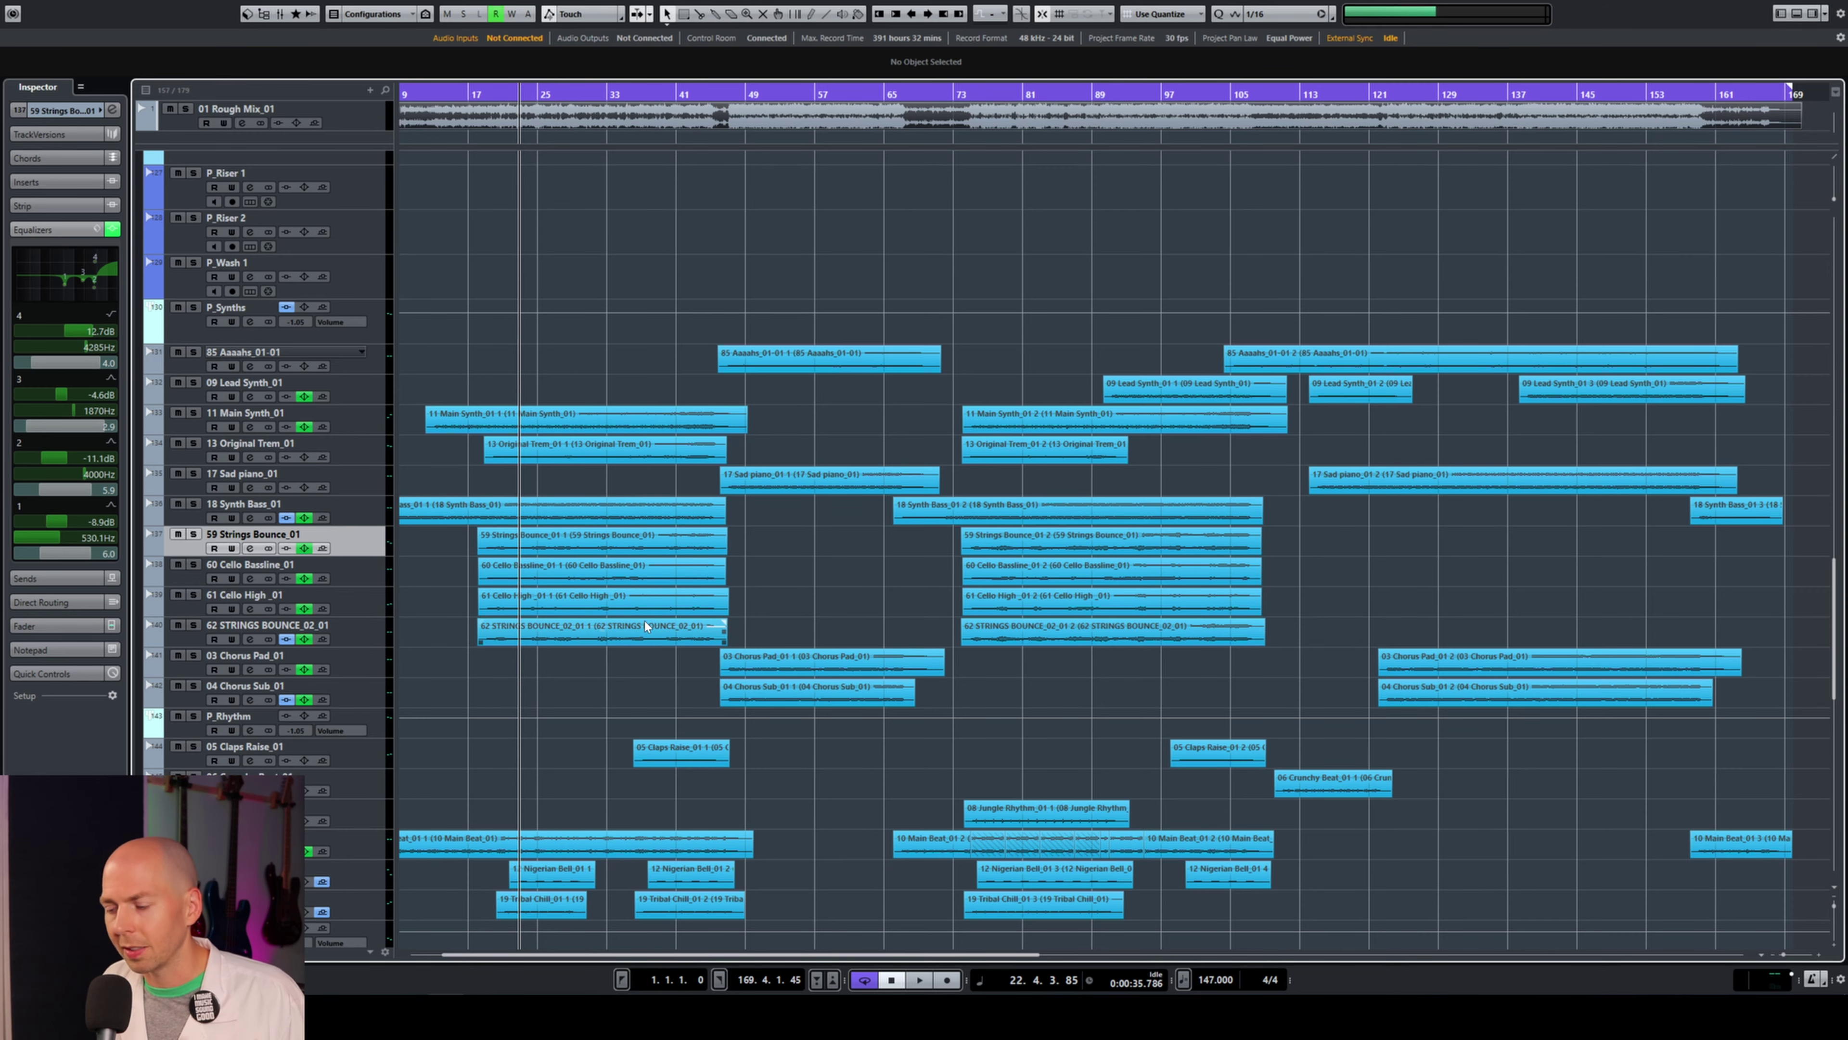
Solo the P_Synths group track so only its synth and strings tracks play.
scroll(645, 616, "down", 8)
scroll(647, 616, "up", 5)
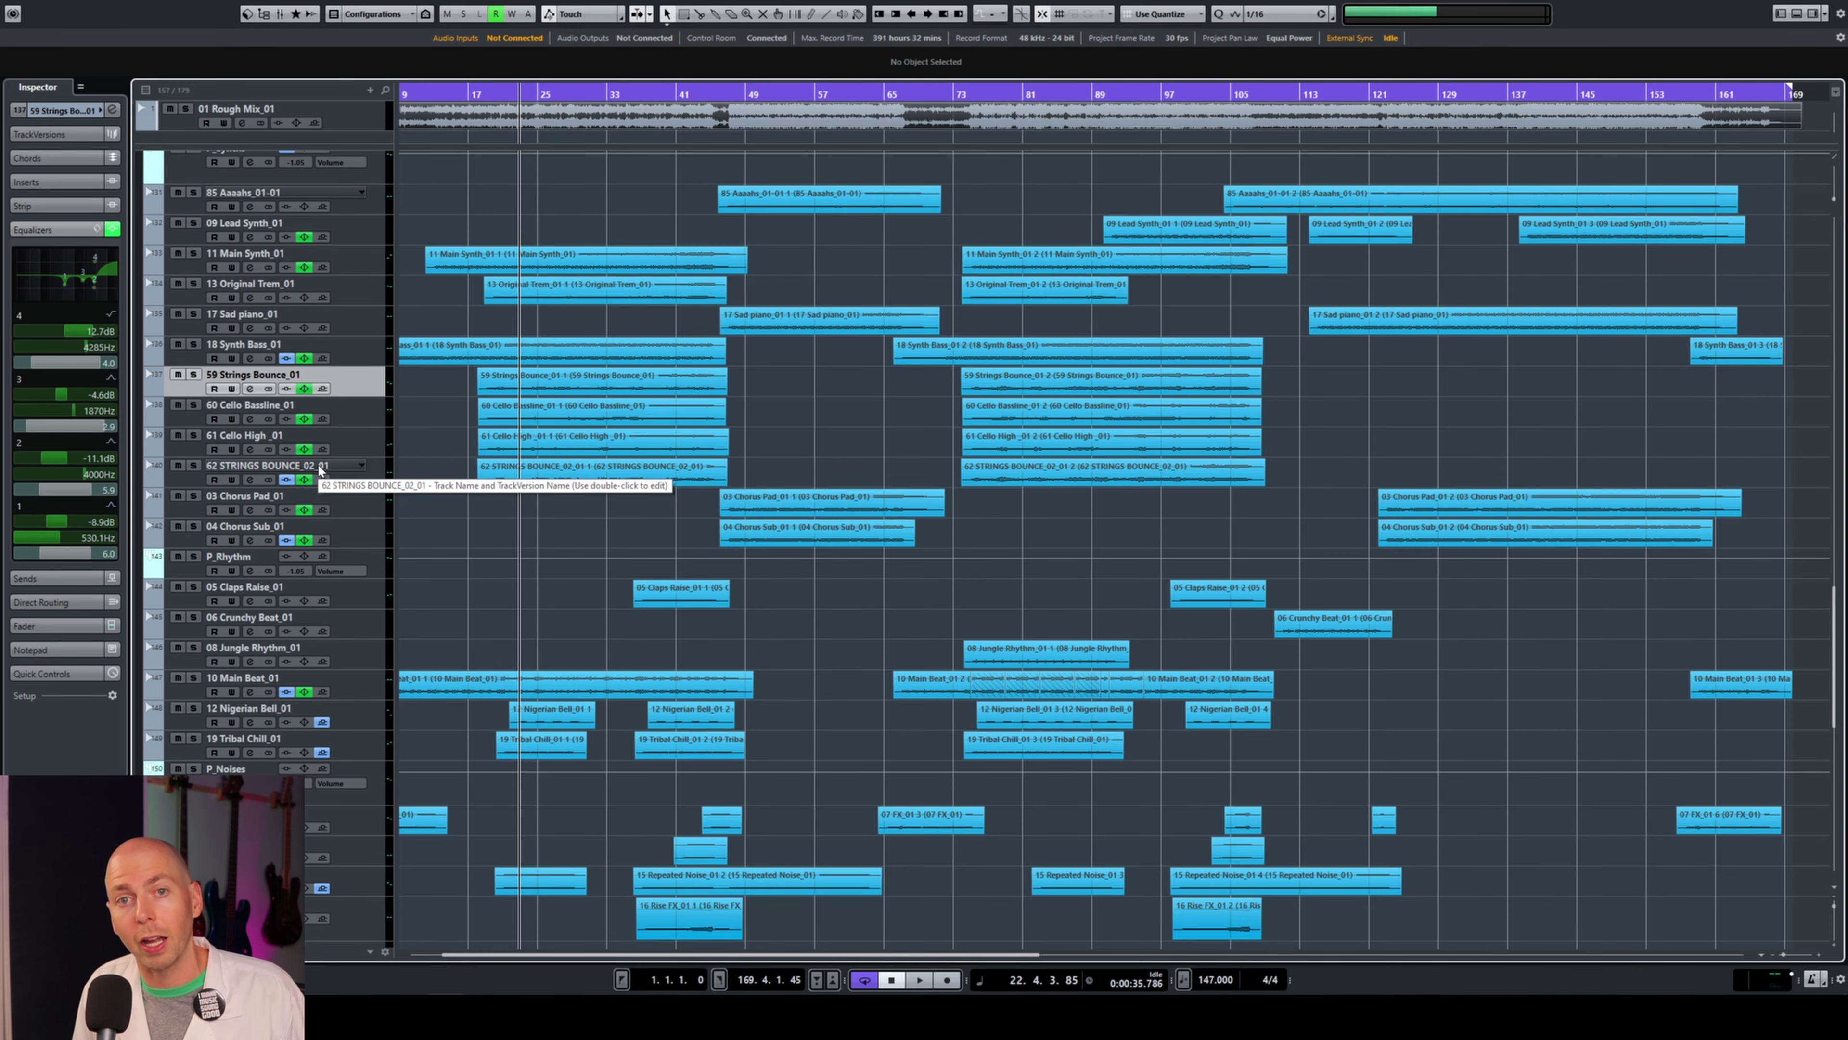
scroll(440, 339, "up", 3)
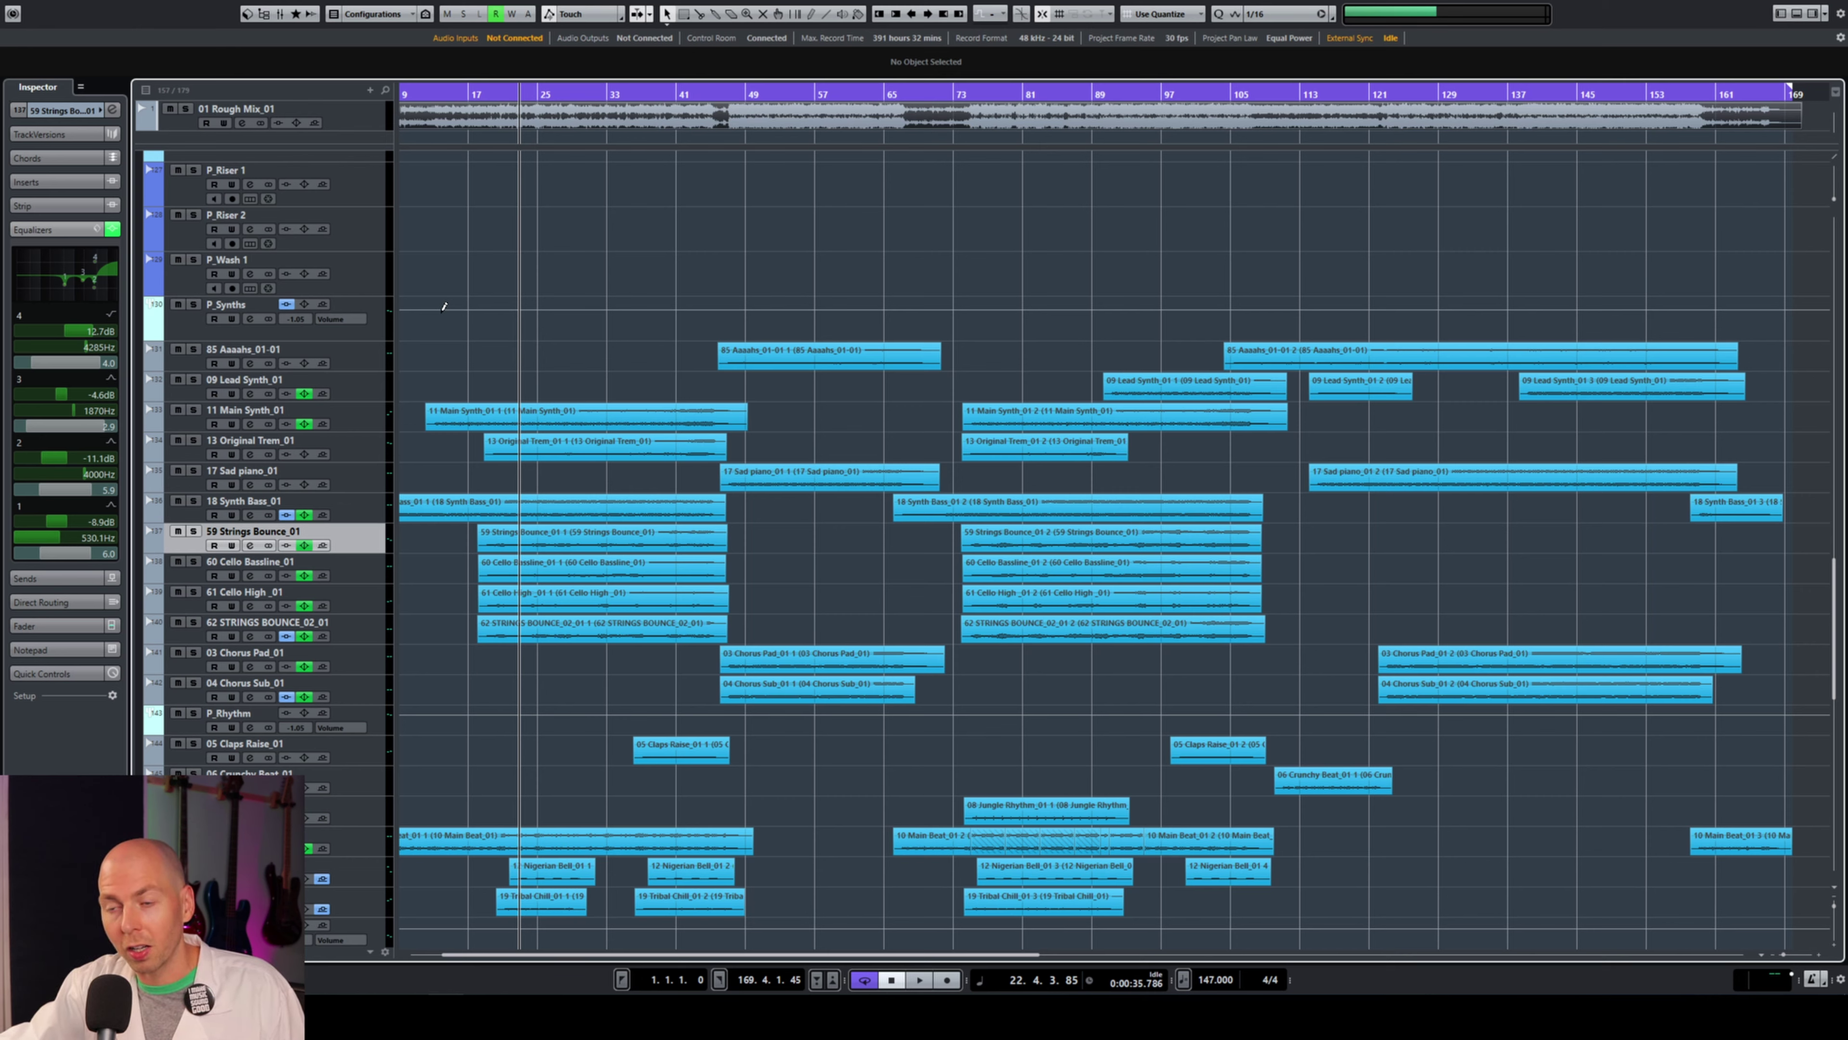
left_click(261, 306)
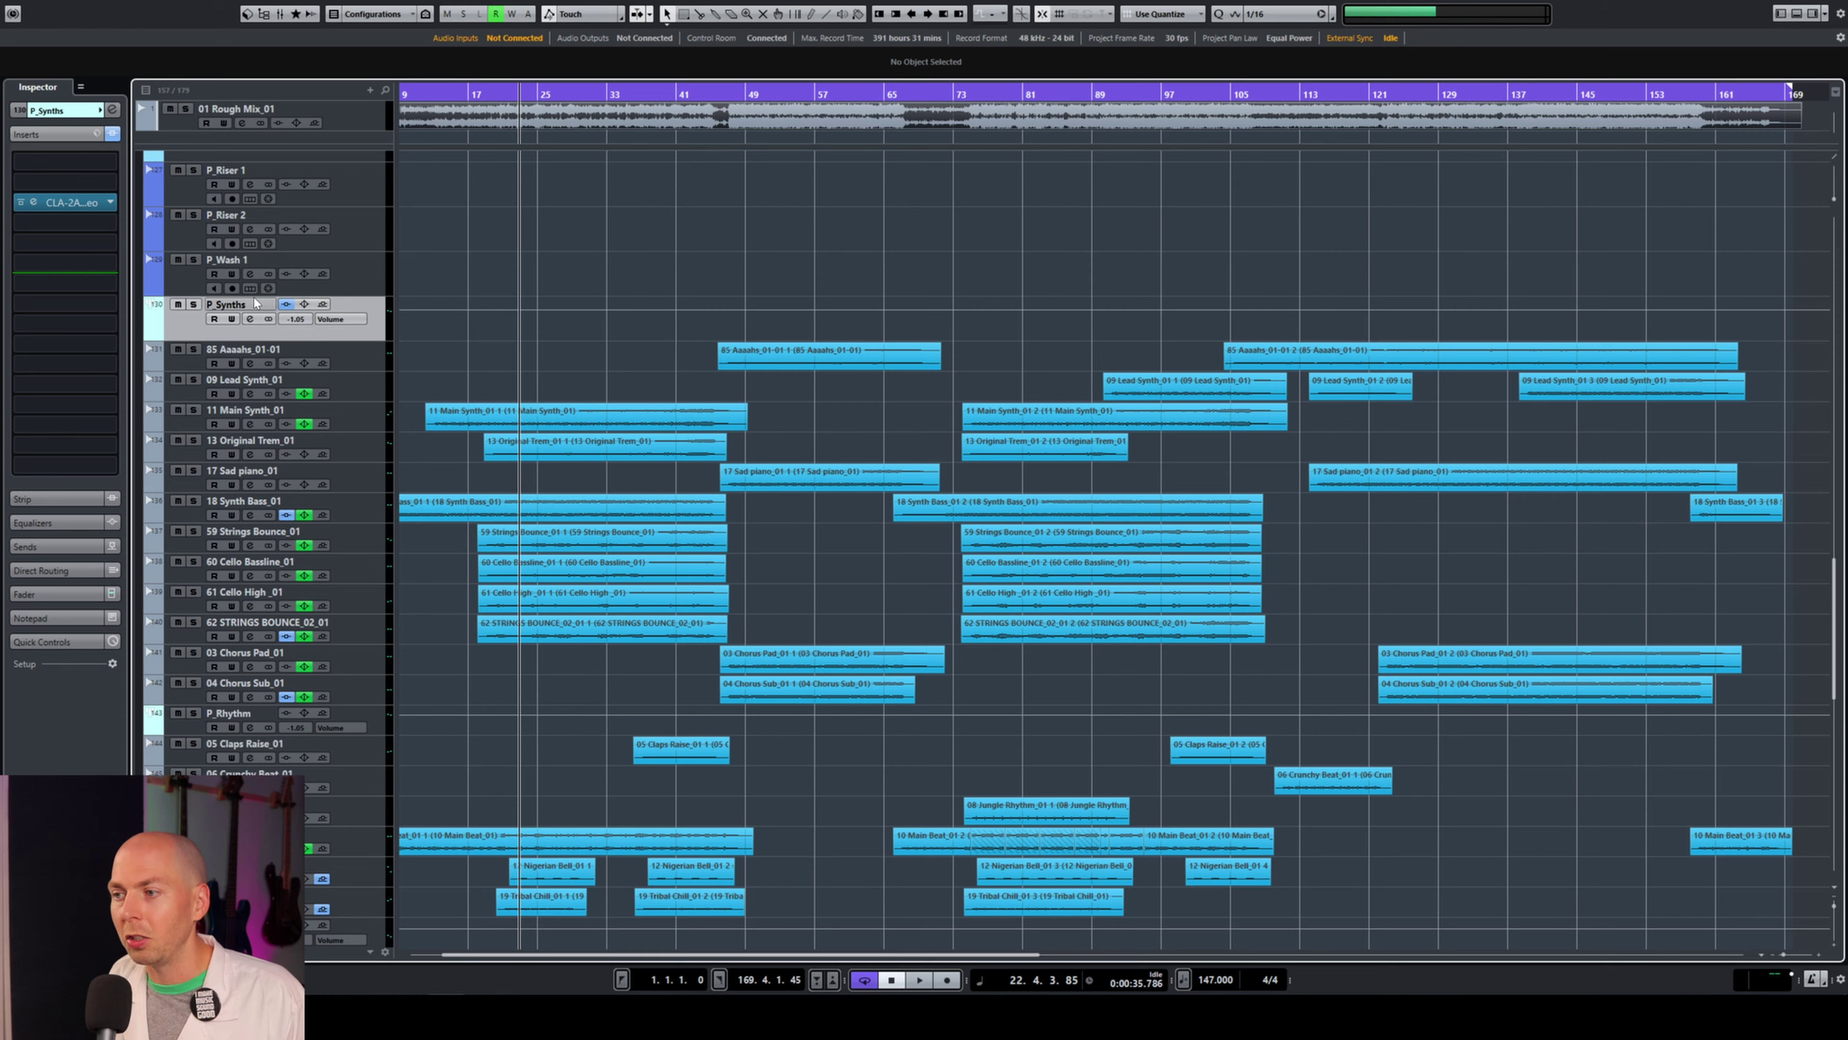
left_click(193, 304)
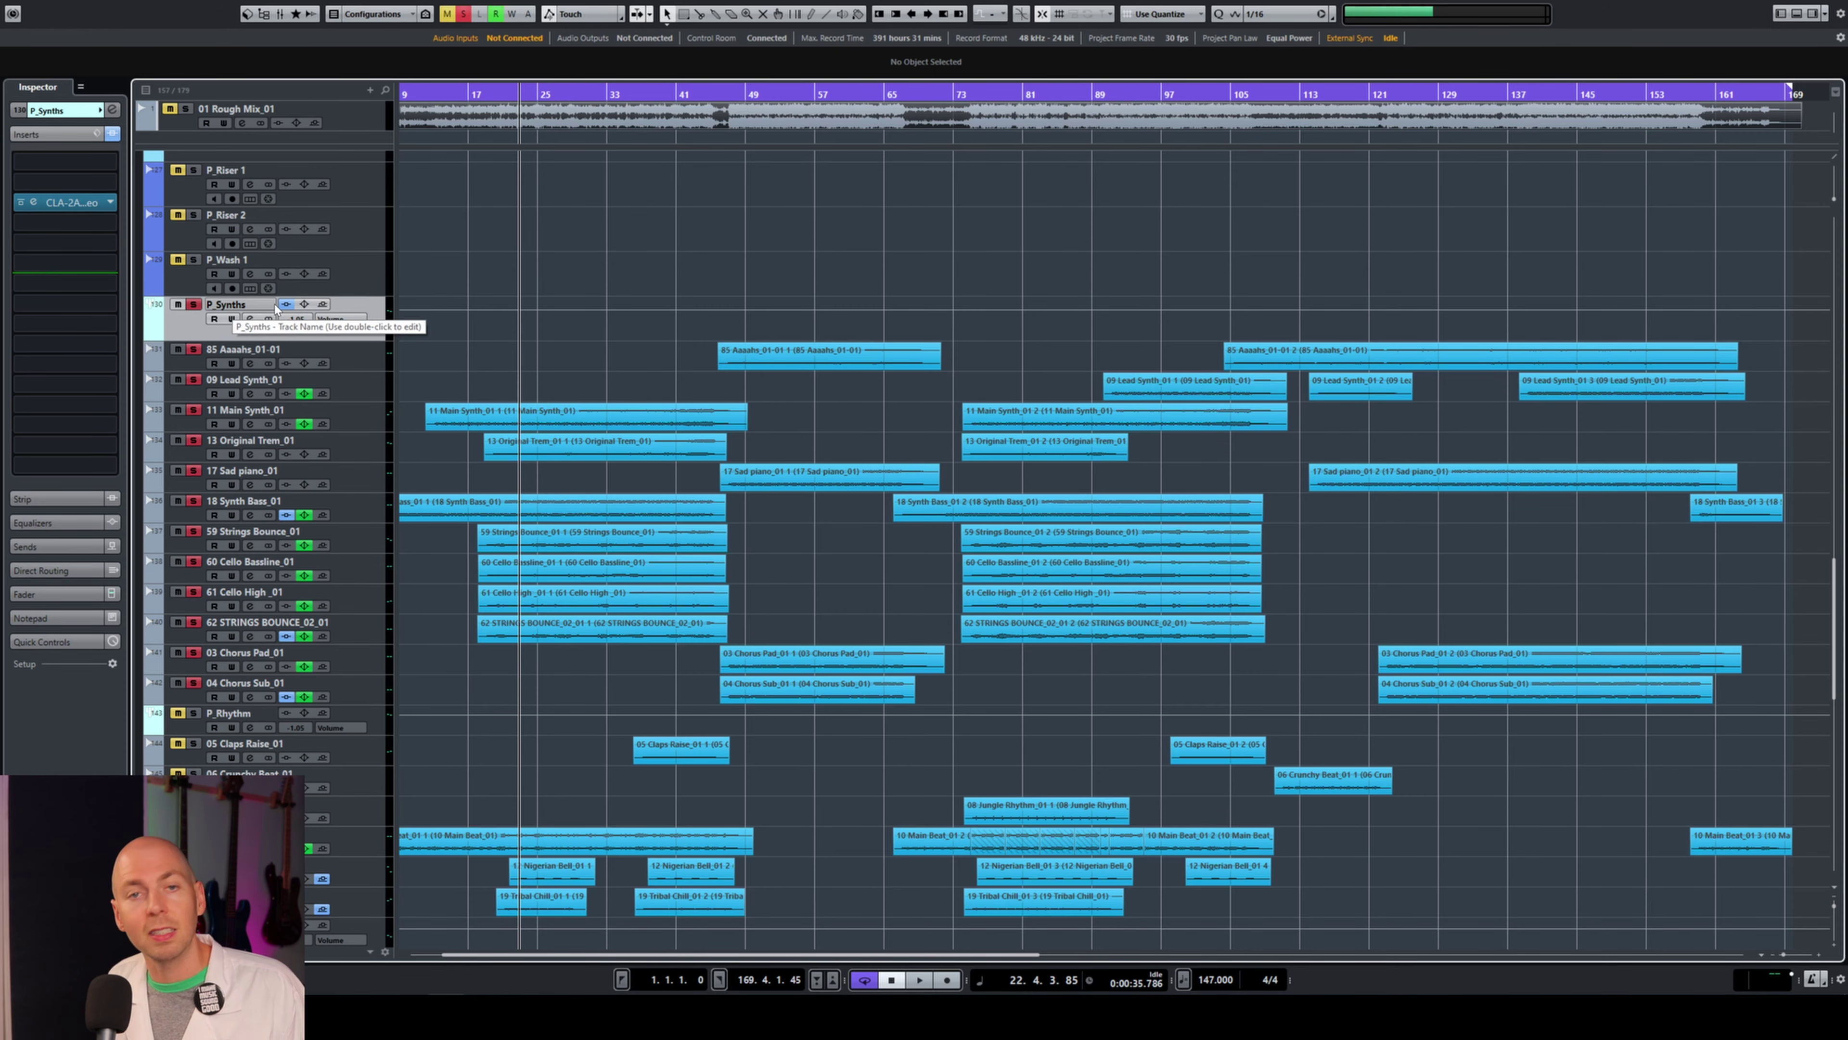
Zoom the timeline out past the end of the song and start an export with P_Synths soloed.
key("g")
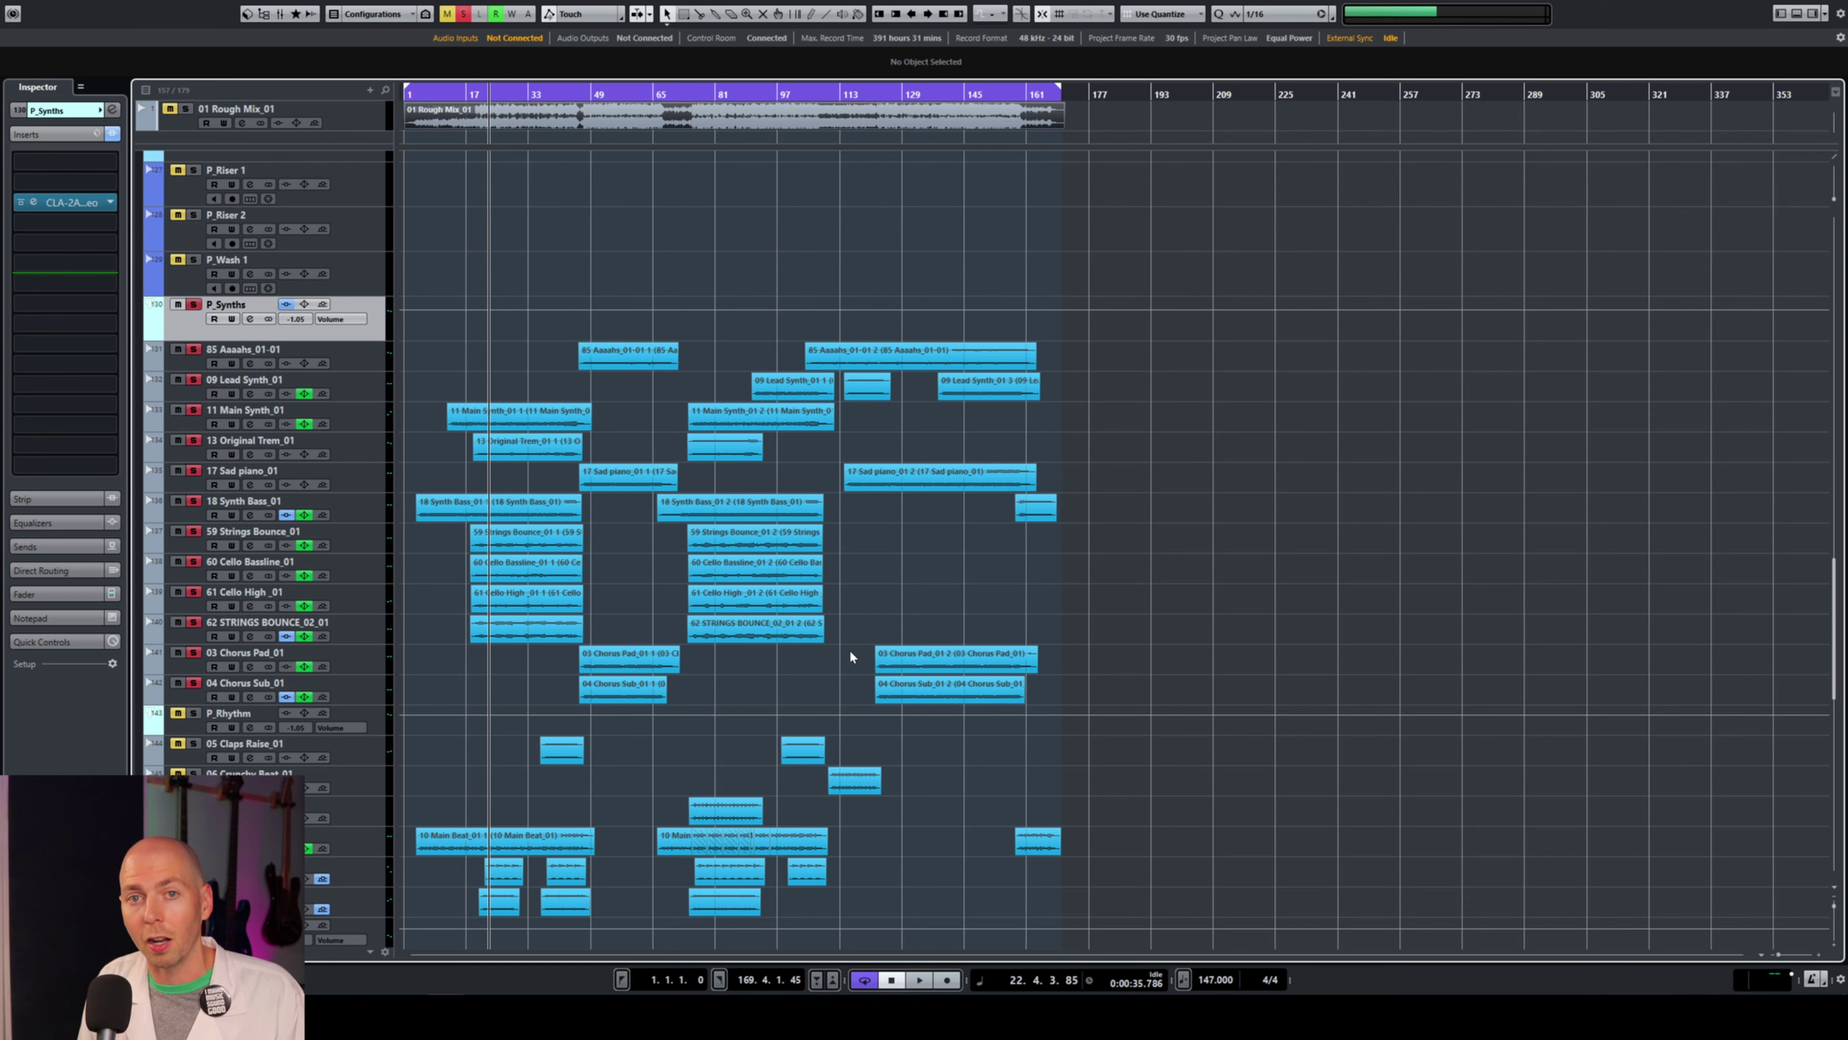
left_click(33, 13)
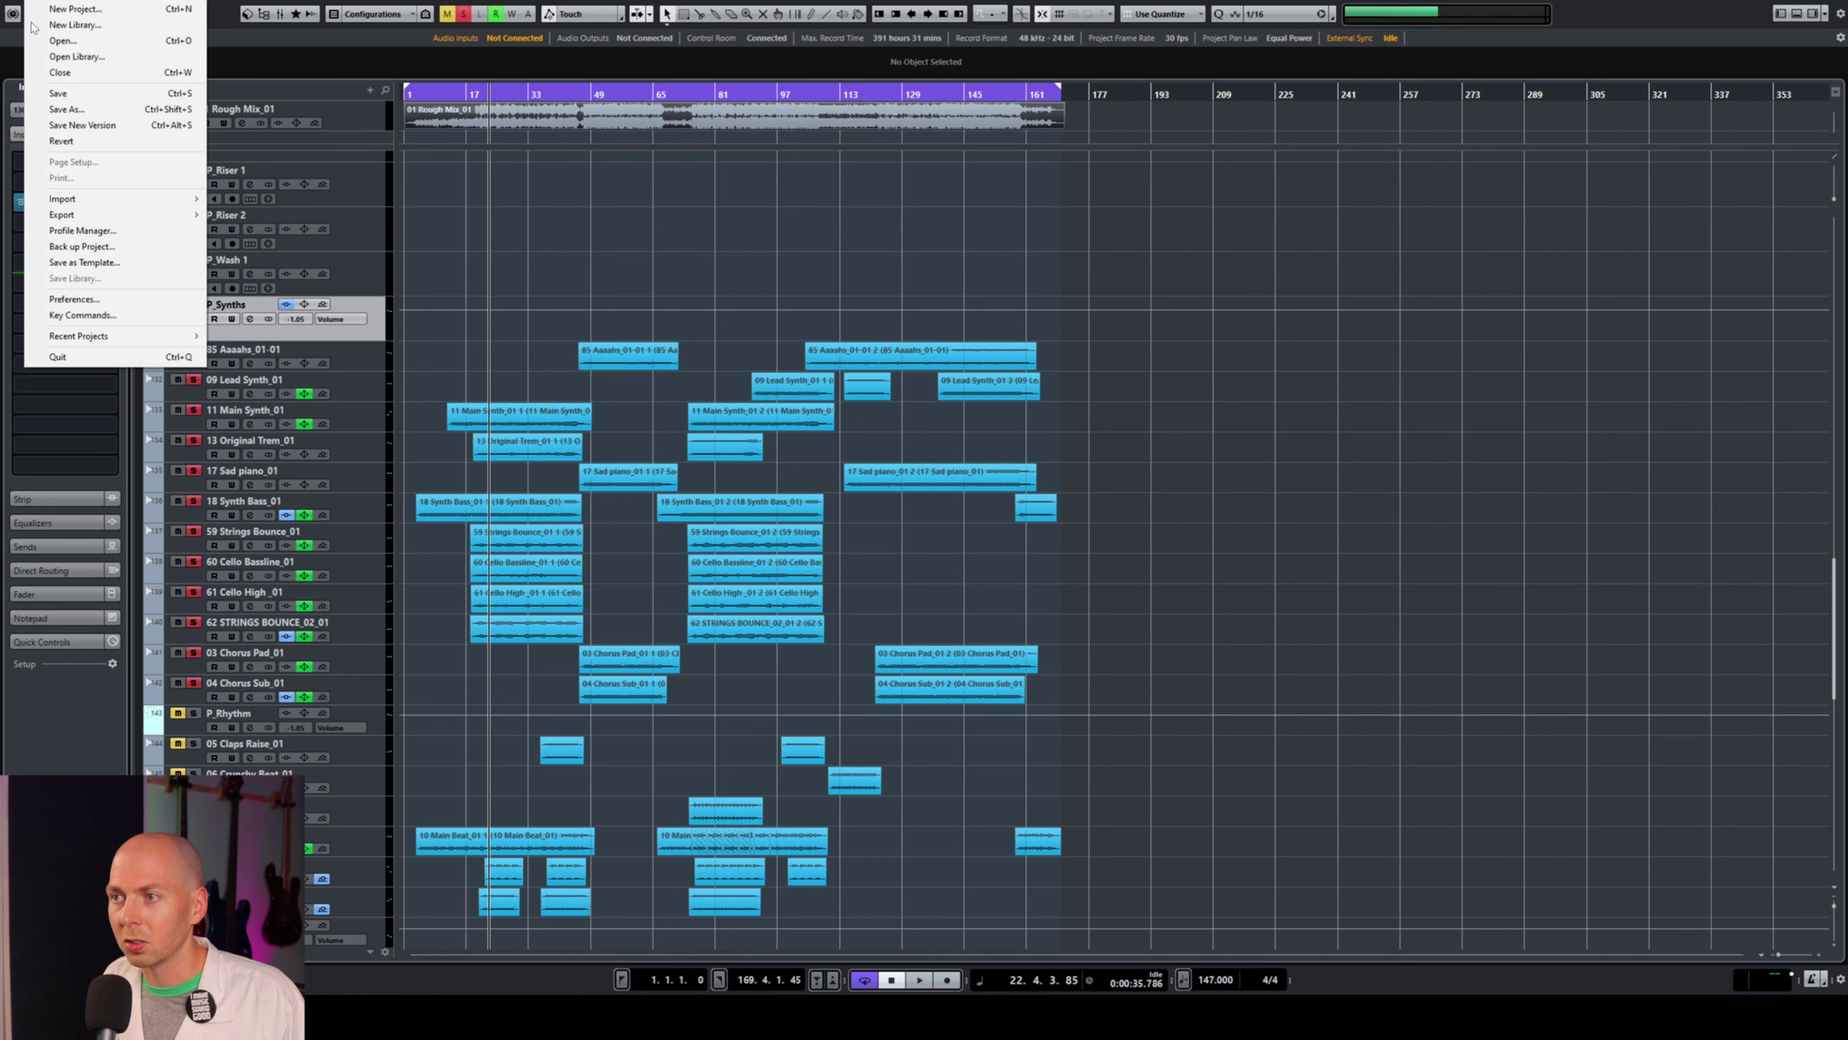
mouse_move(110, 214)
left_click(244, 221)
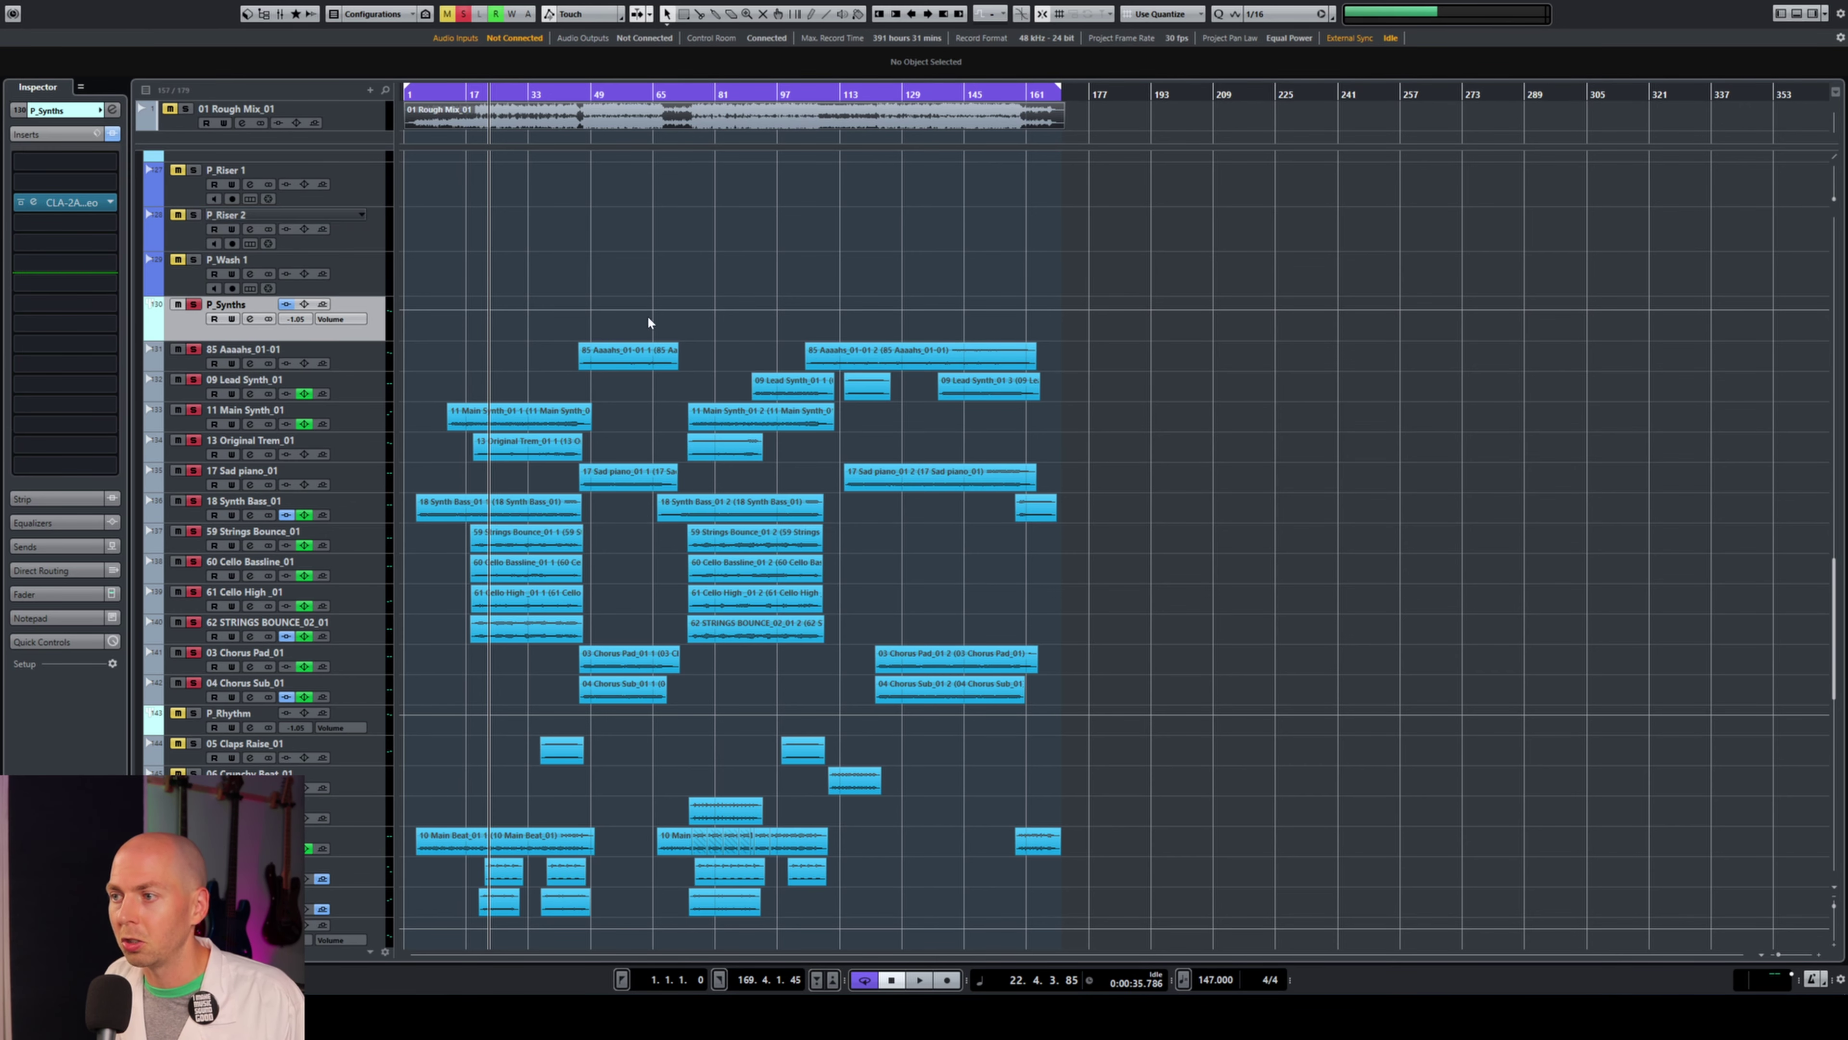